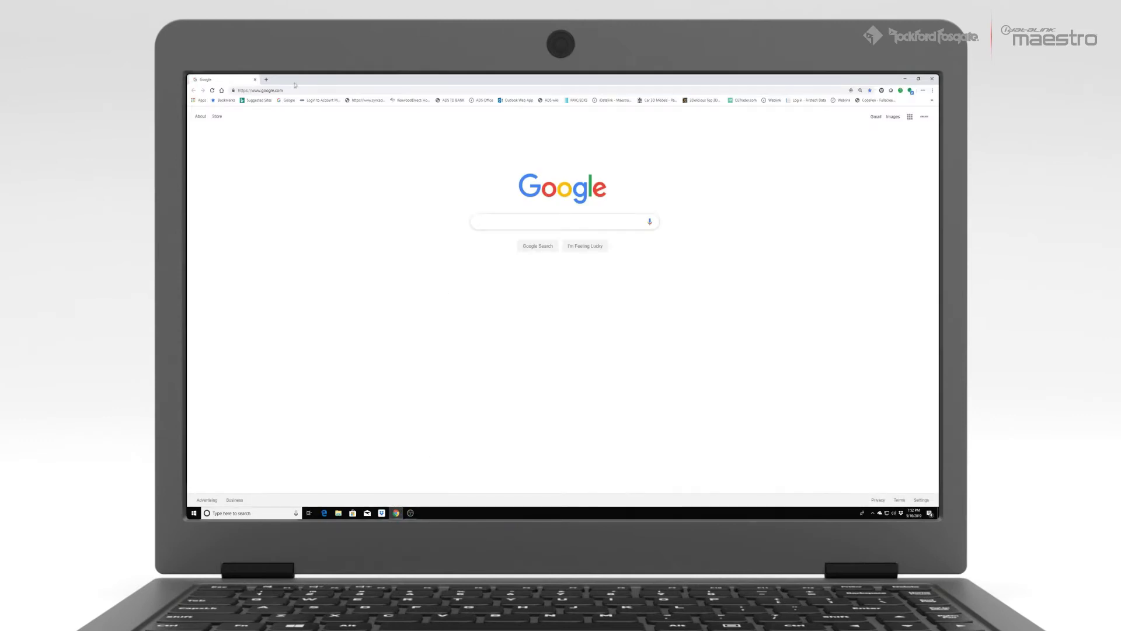
# Step: Go to idatalinkmaestro.com and start Flash My Module
pyautogui.click(282, 91)
pyautogui.write('idatalinkmaestro')
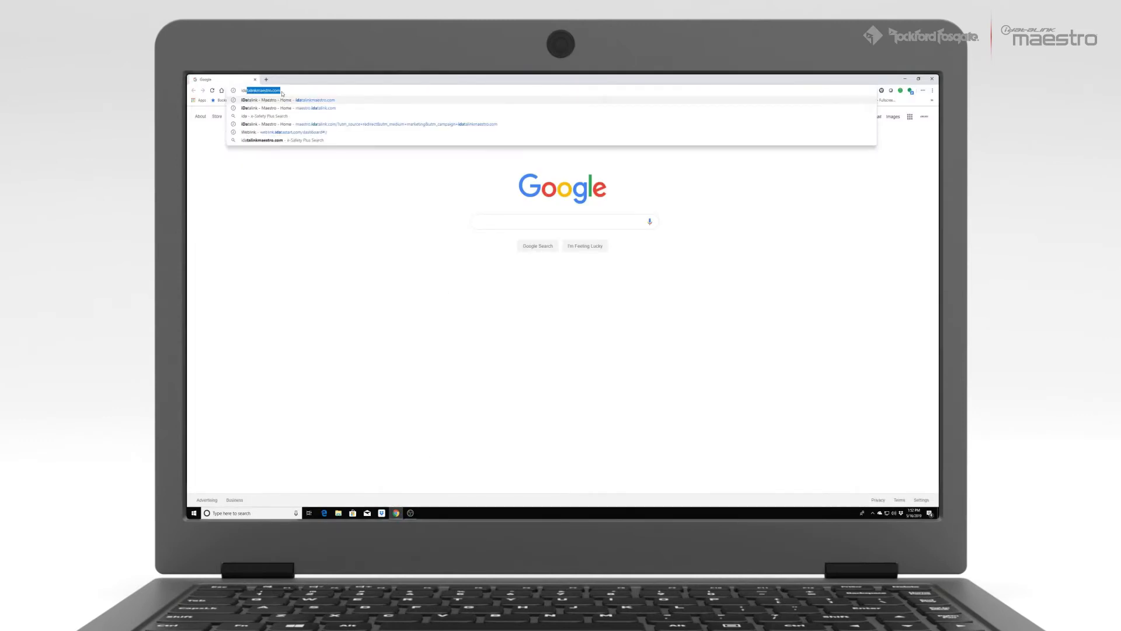
pyautogui.press('Return')
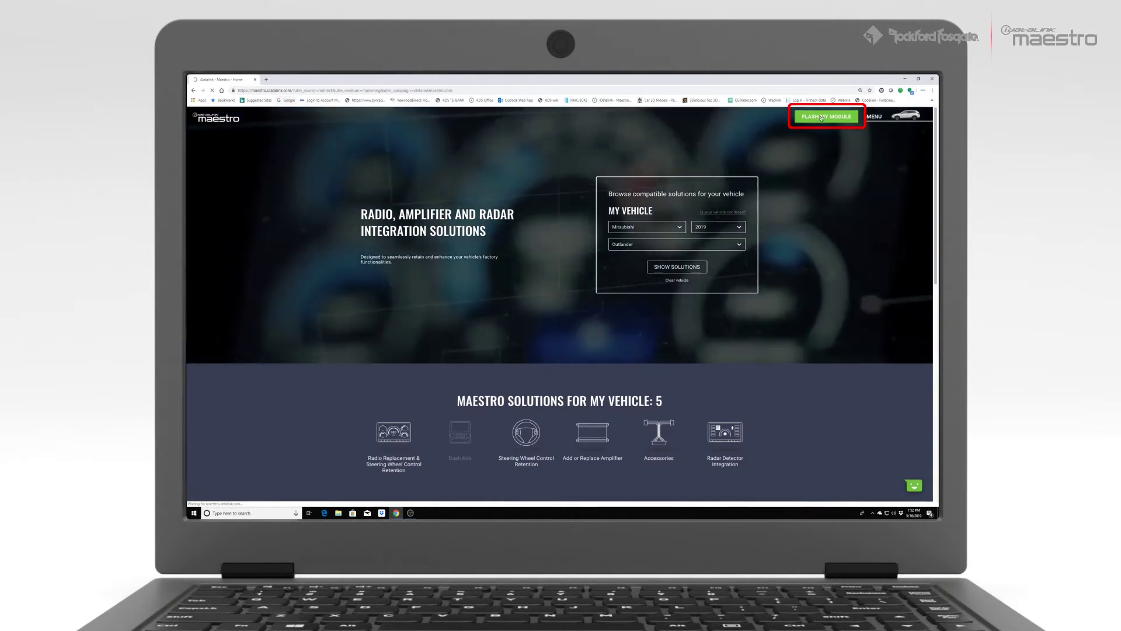
pyautogui.click(823, 117)
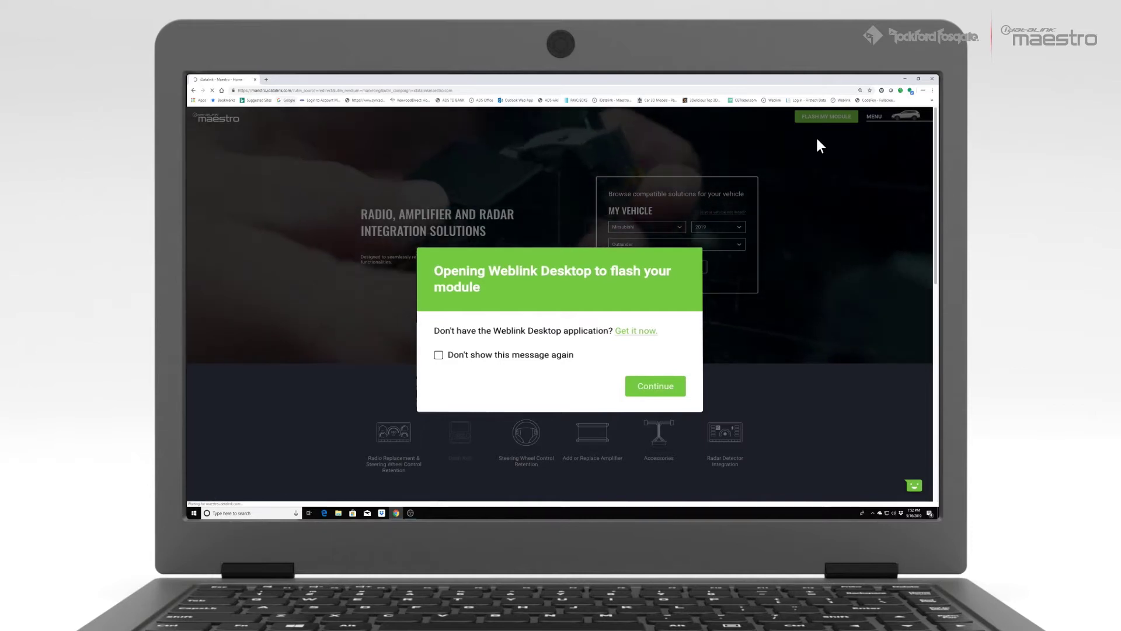
# Step: Download the Windows installer of Weblink Desktop (version 1.3.0.0)
pyautogui.click(635, 330)
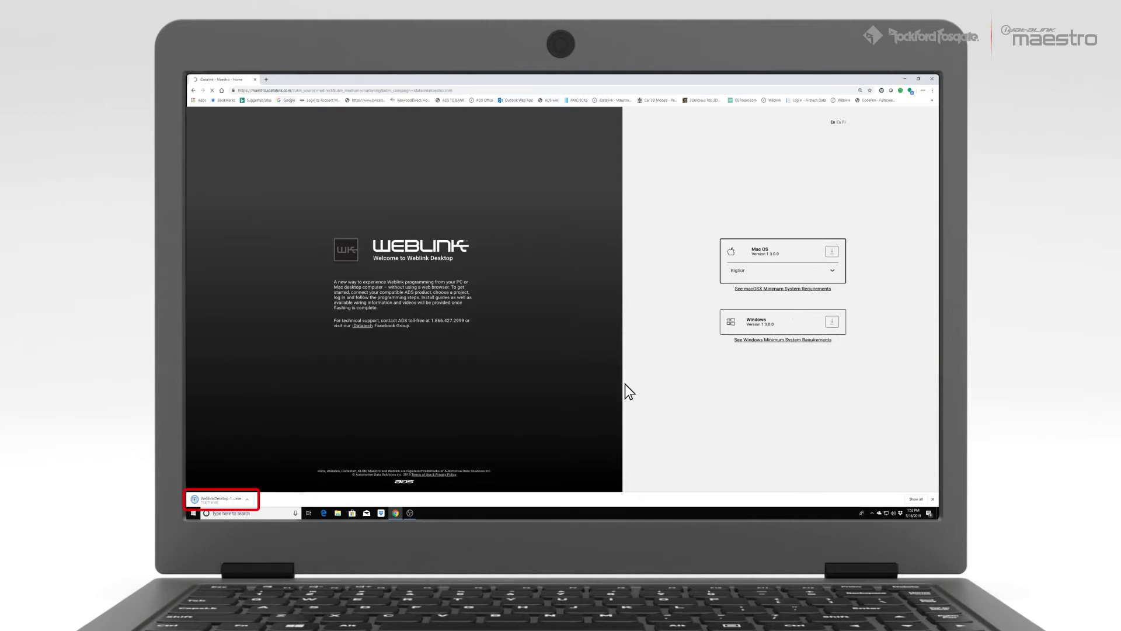
# Step: Run the downloaded installer, accept the licence and install Weblink Desktop to the default folder
pyautogui.click(245, 495)
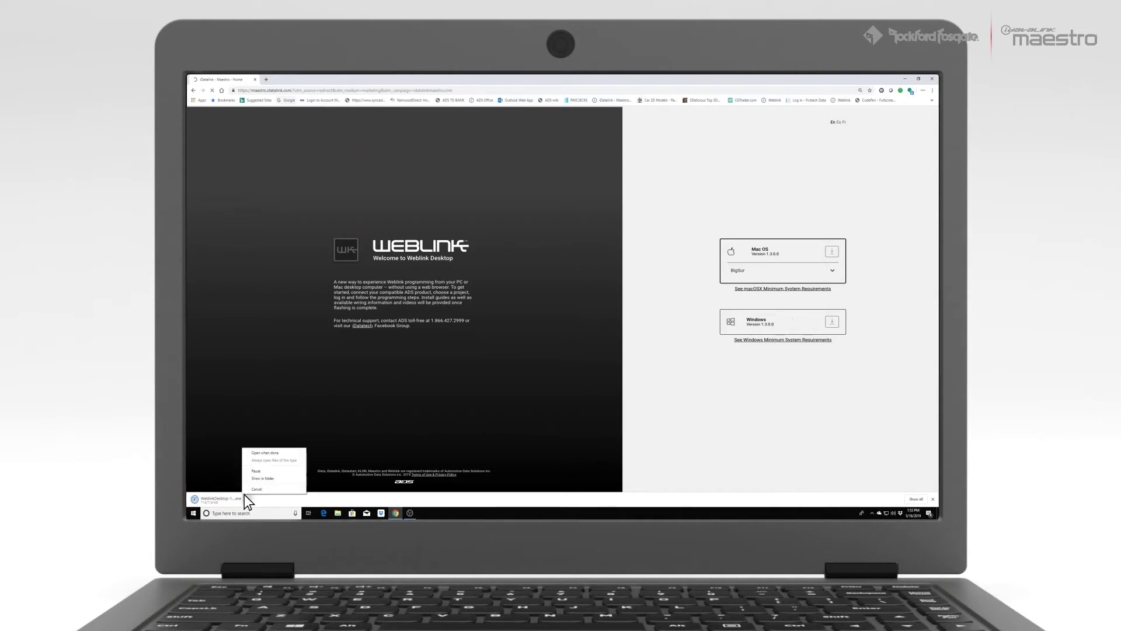
pyautogui.click(265, 452)
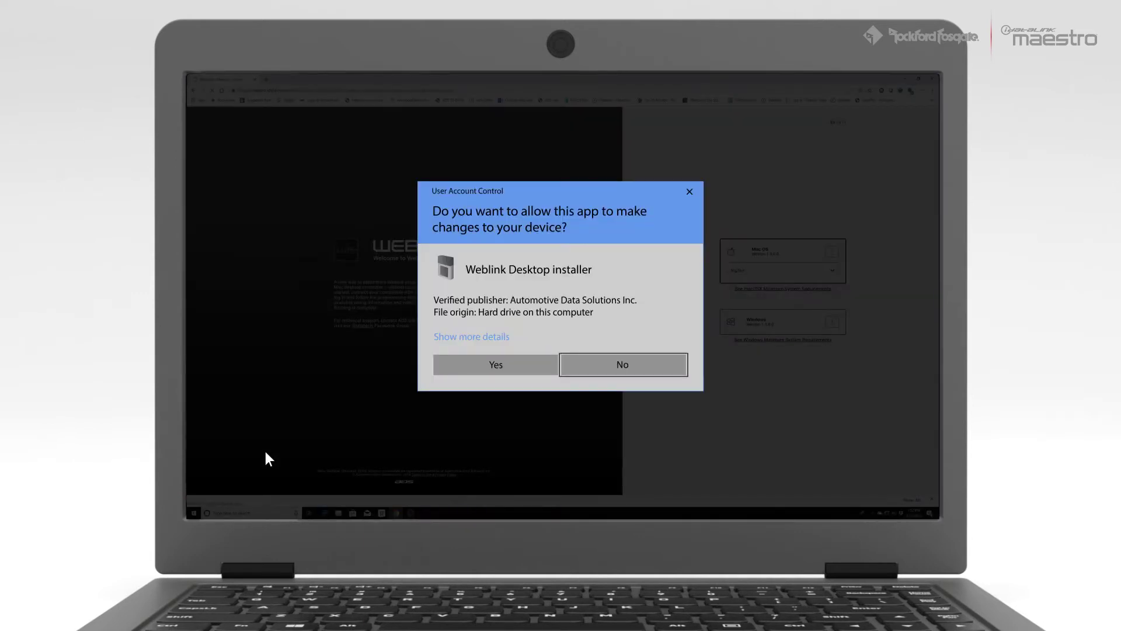
pyautogui.click(510, 363)
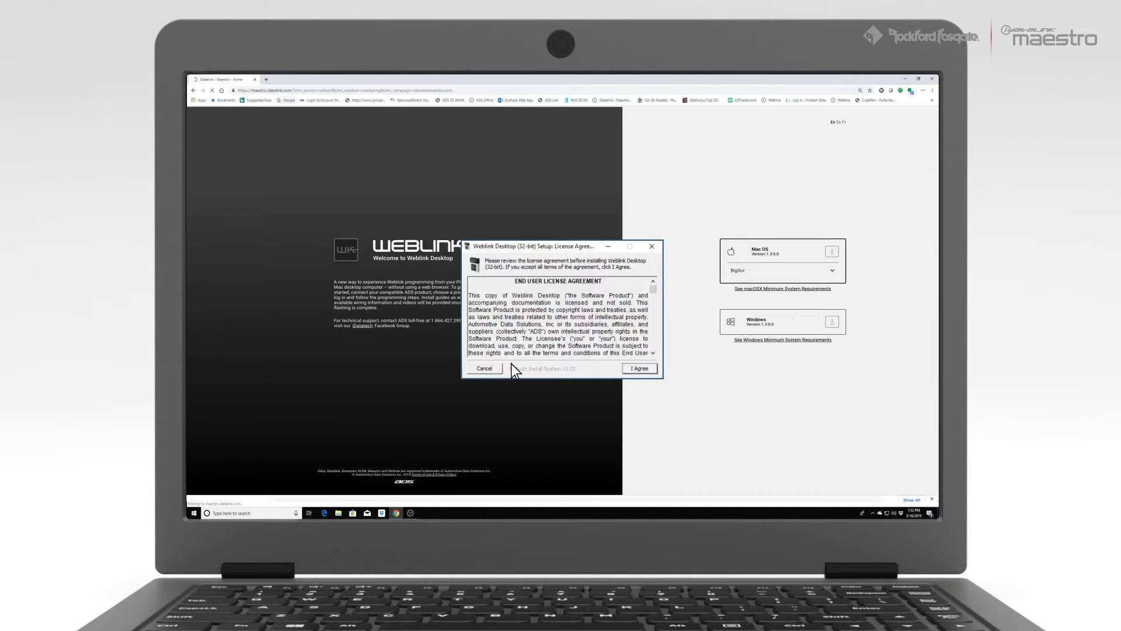
pyautogui.click(643, 366)
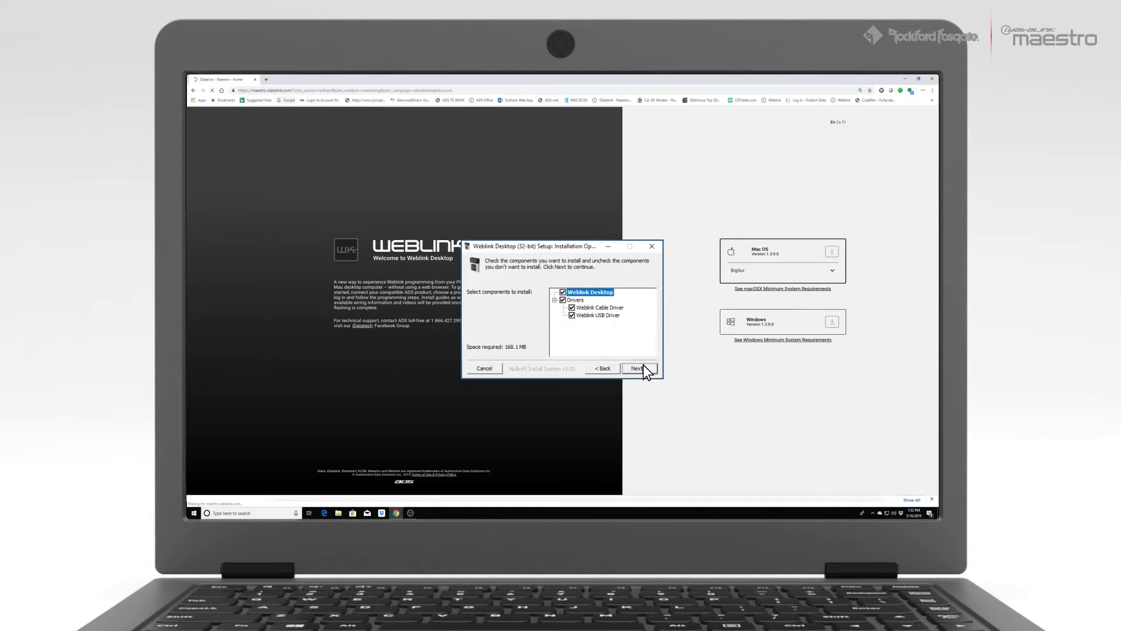
pyautogui.click(643, 367)
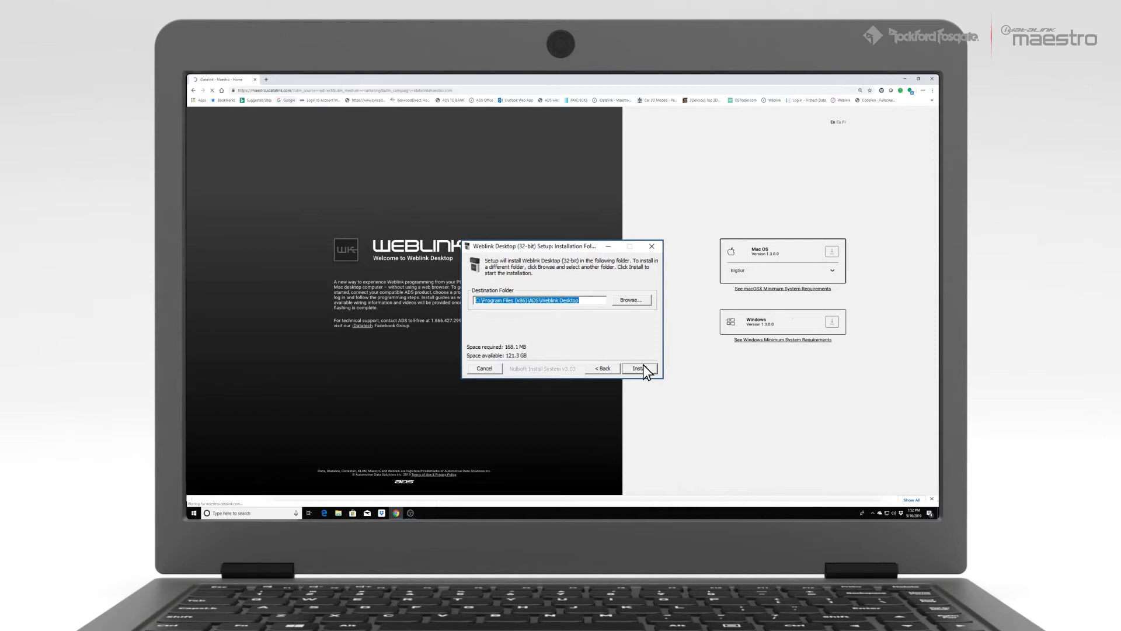
pyautogui.click(643, 367)
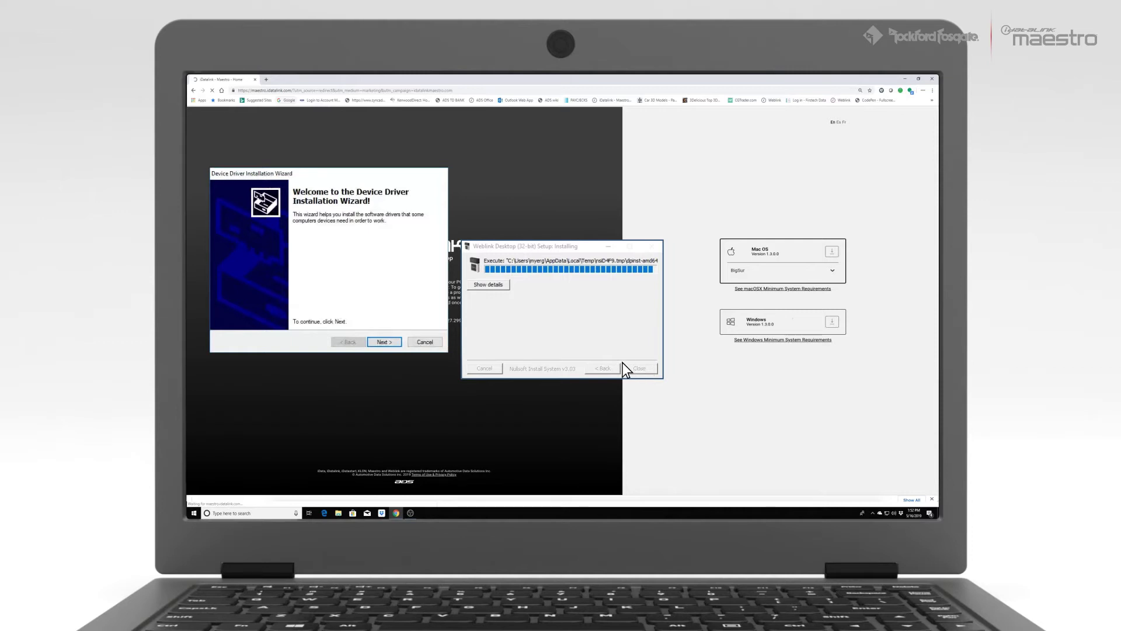
# Step: Complete the USB device driver wizard and close the finished setup
pyautogui.click(386, 338)
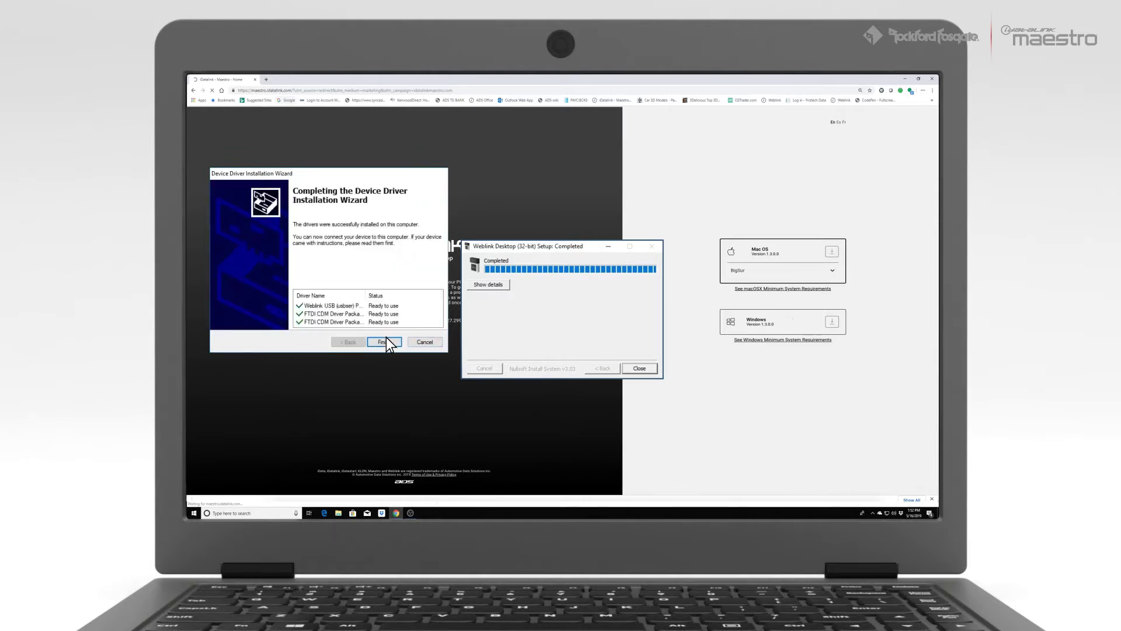
pyautogui.click(386, 341)
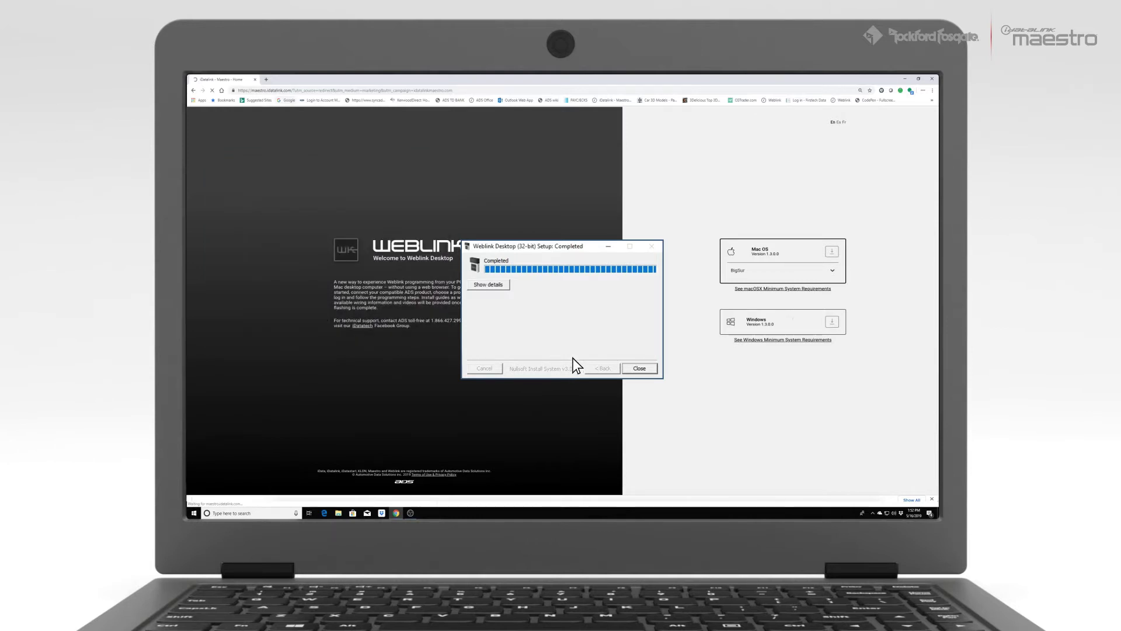
pyautogui.click(640, 366)
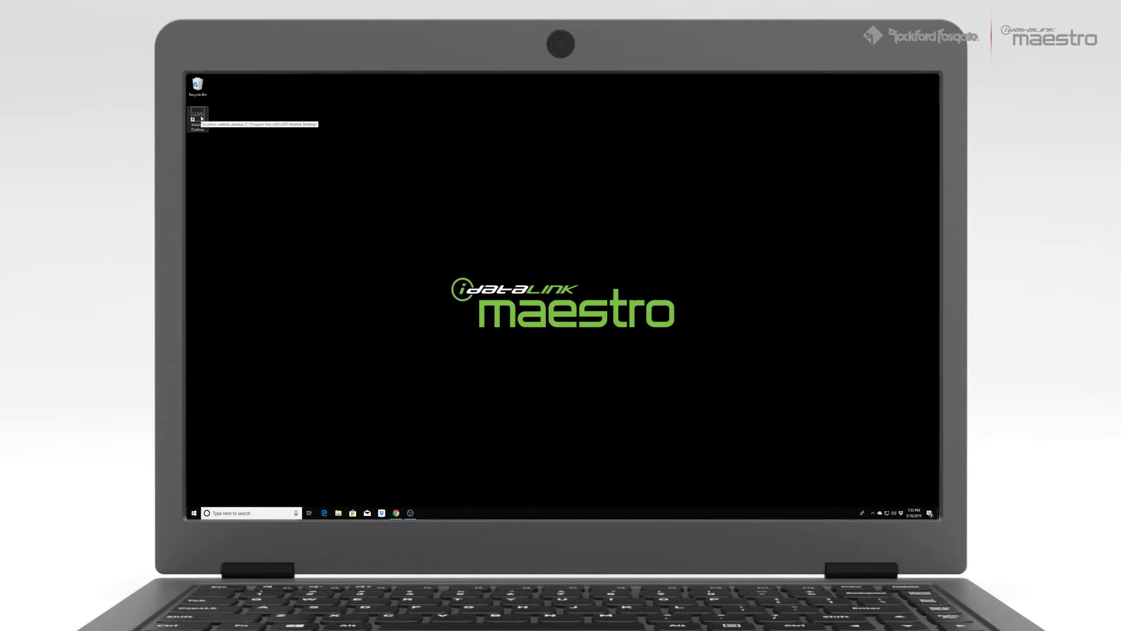
# Step: Launch Weblink Desktop from its desktop shortcut into demo mode
pyautogui.click(201, 119)
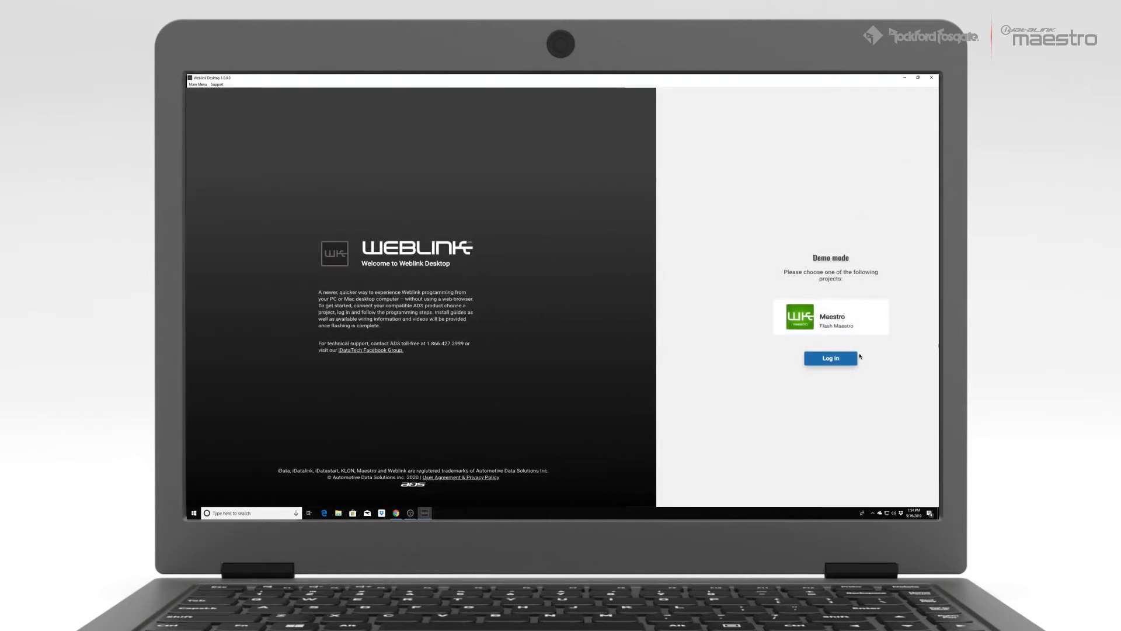
# Step: Sign up for a new Weblink account, passing the reCAPTCHA and accepting the cookie notice
pyautogui.click(839, 357)
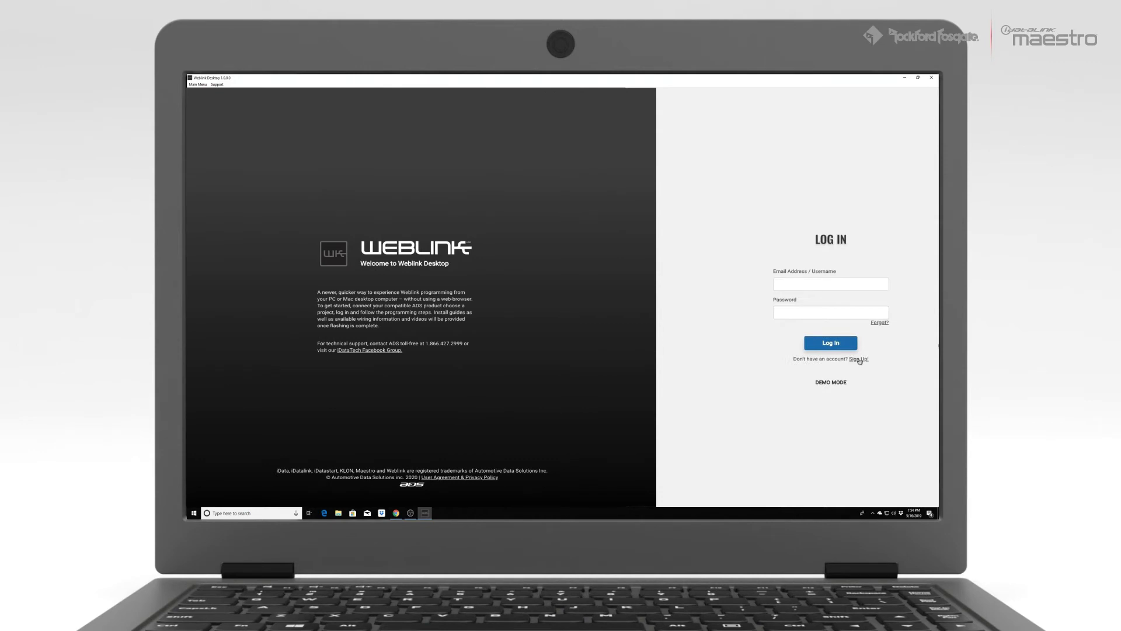
pyautogui.click(858, 359)
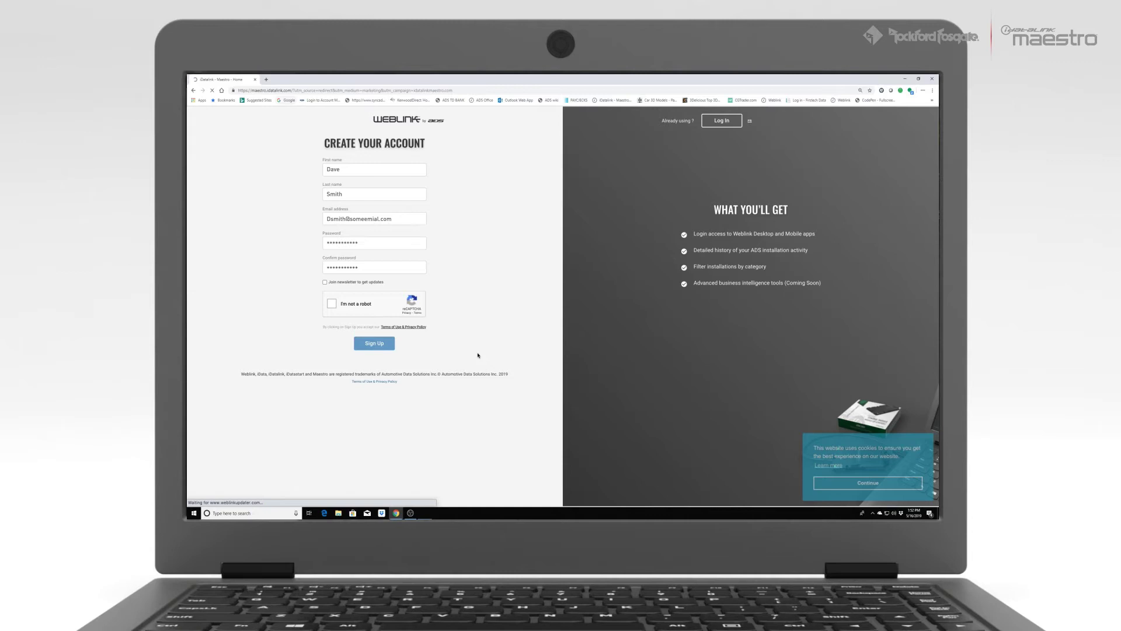
pyautogui.click(332, 304)
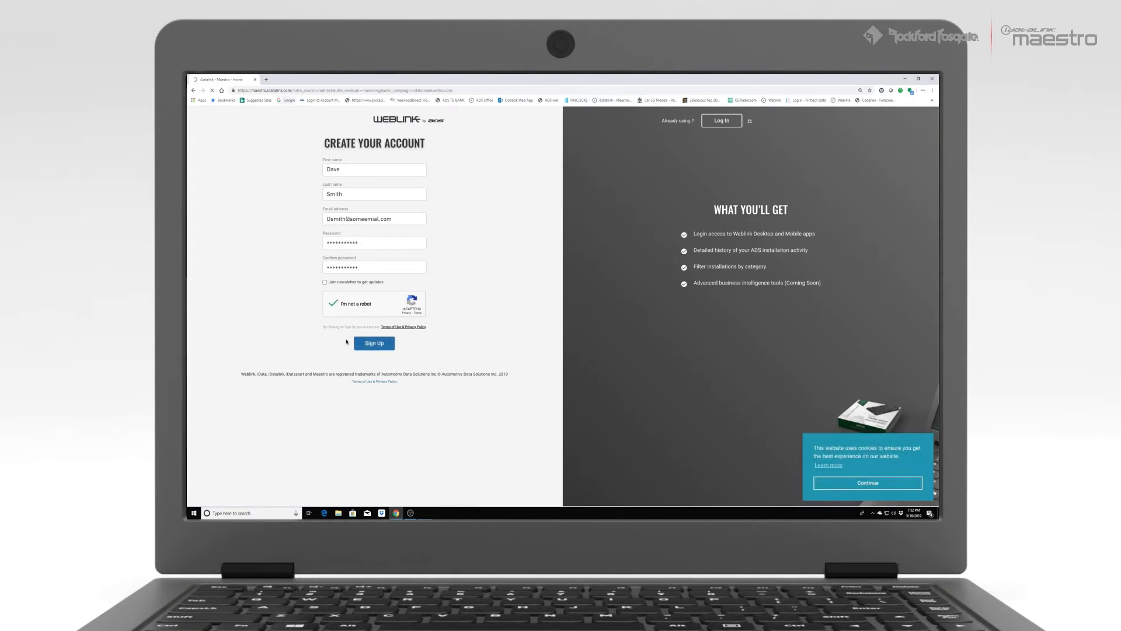
pyautogui.click(376, 344)
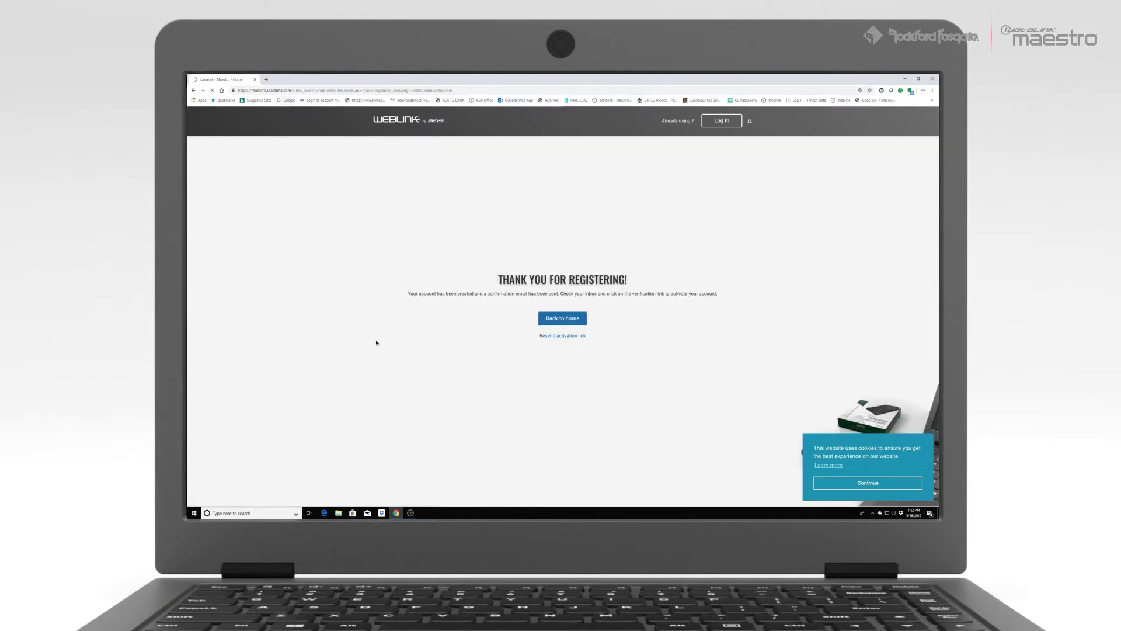
pyautogui.click(907, 482)
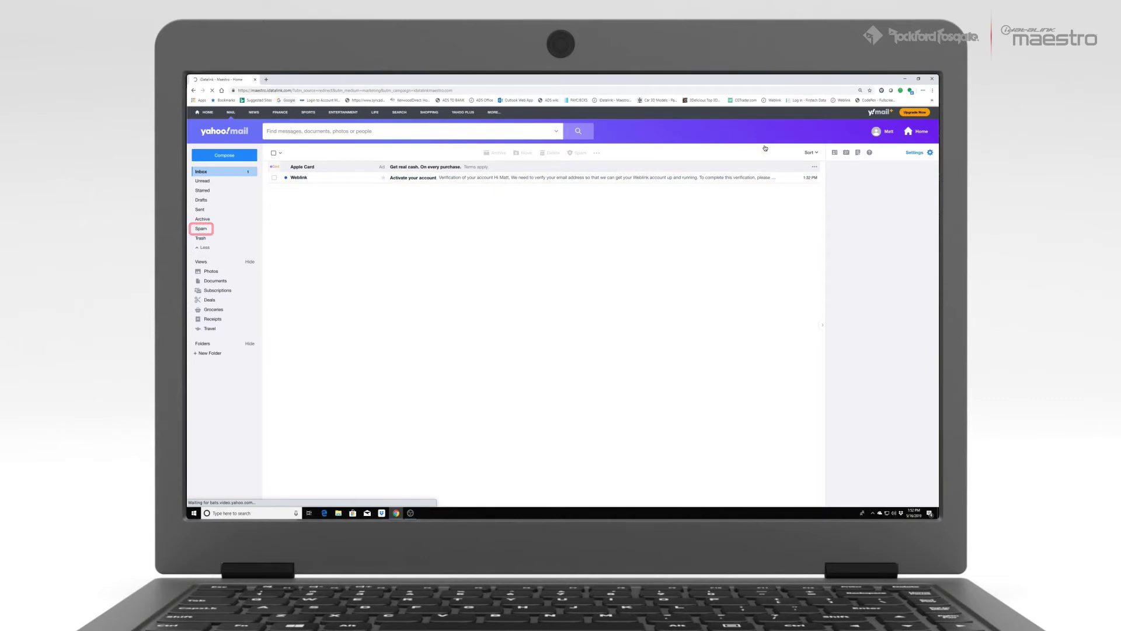
# Step: Open the Weblink 'Activate your account' email and confirm the address
pyautogui.click(619, 177)
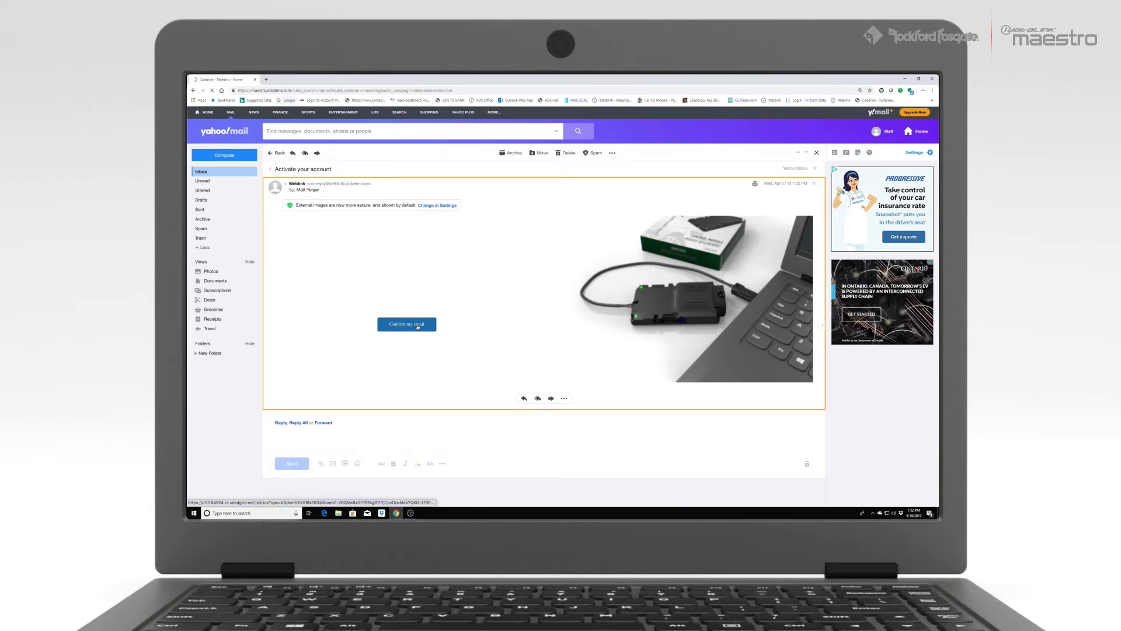
pyautogui.click(418, 324)
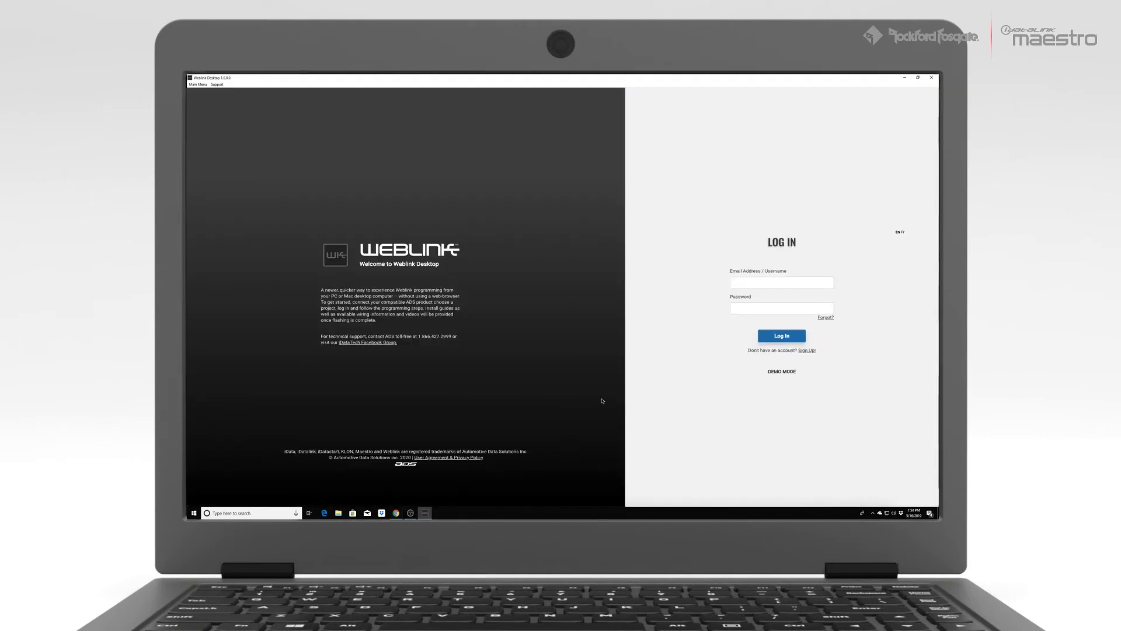
# Step: Log in to Weblink Desktop with the new account's email and password
pyautogui.click(792, 336)
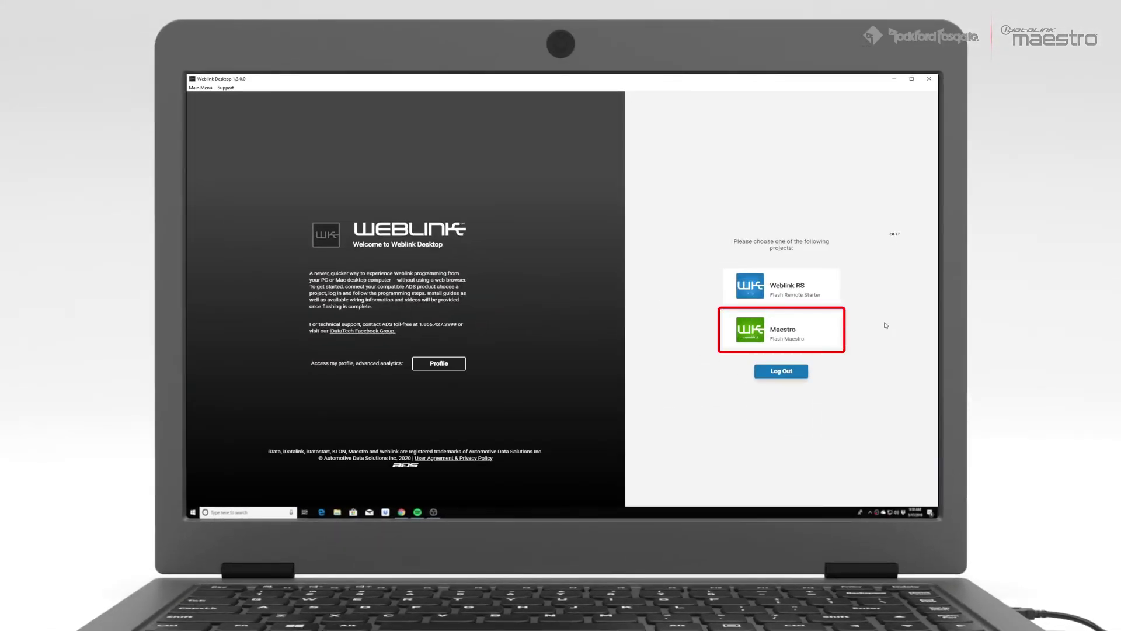
# Step: Open the Maestro project, re-flash the embedded BLEARDC module and redetect the DSR1
pyautogui.click(815, 328)
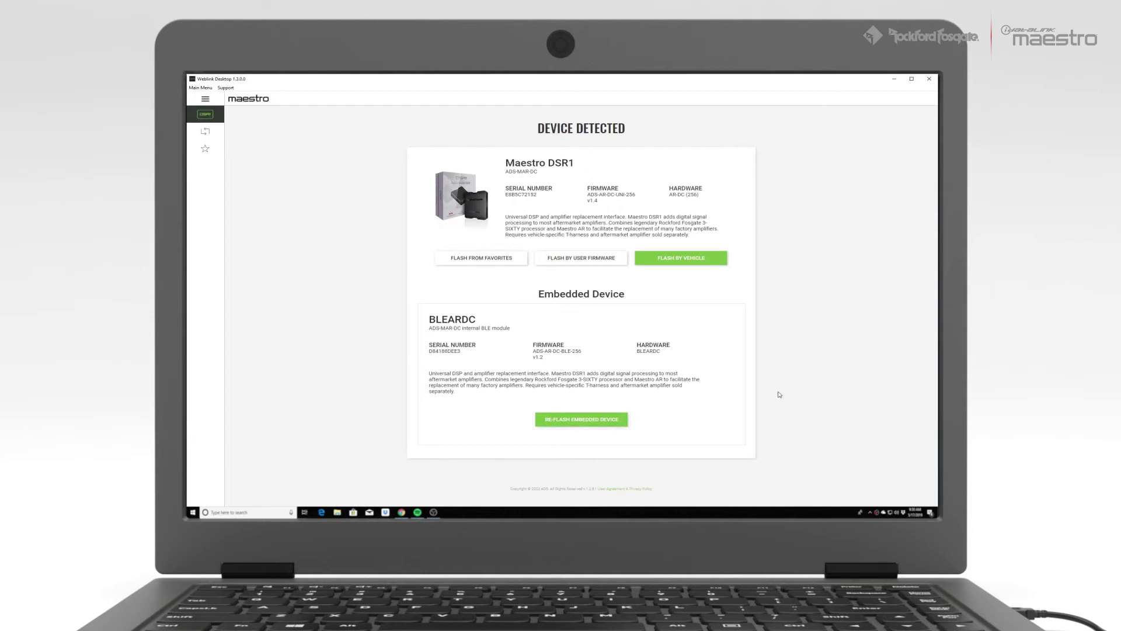
pyautogui.click(604, 424)
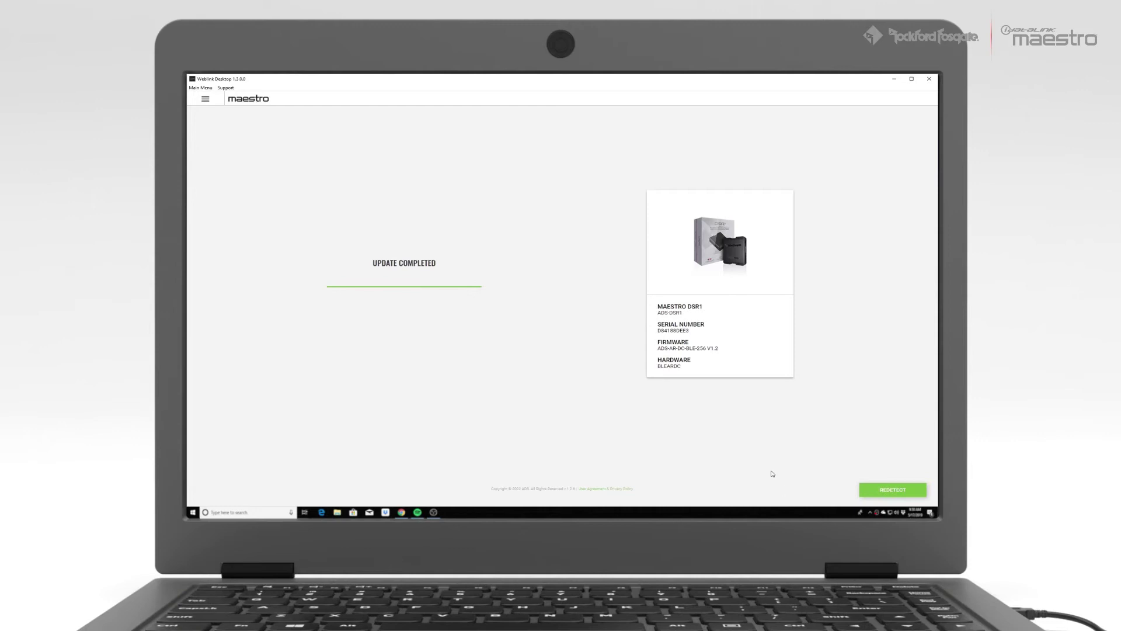
pyautogui.click(896, 489)
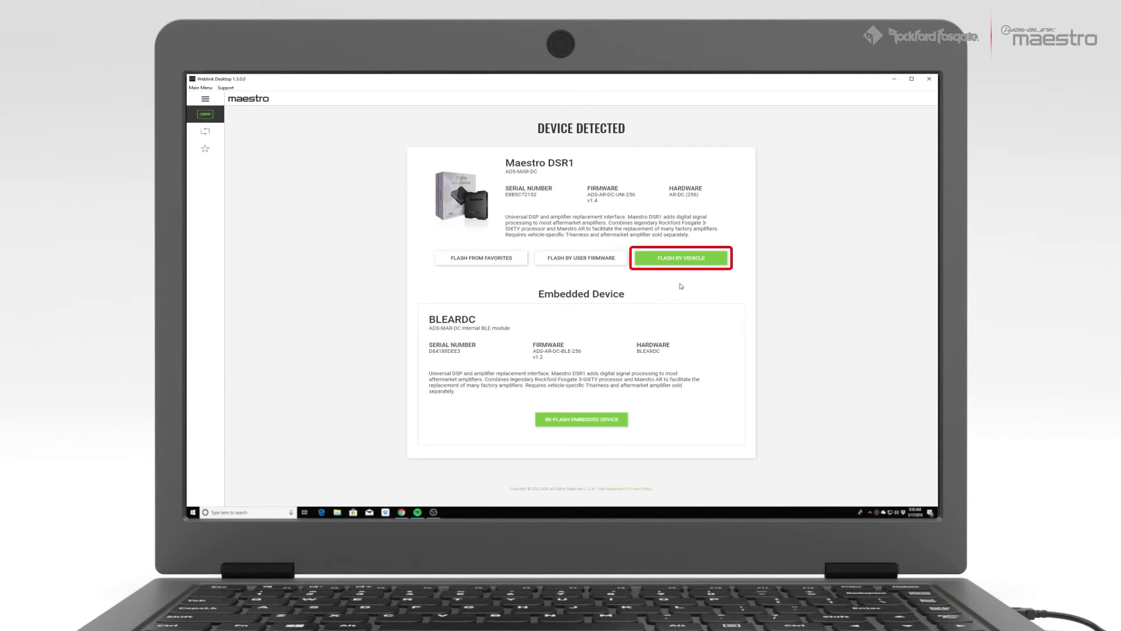
# Step: Start flashing by vehicle and select a 2014 Ford Edge
pyautogui.click(680, 259)
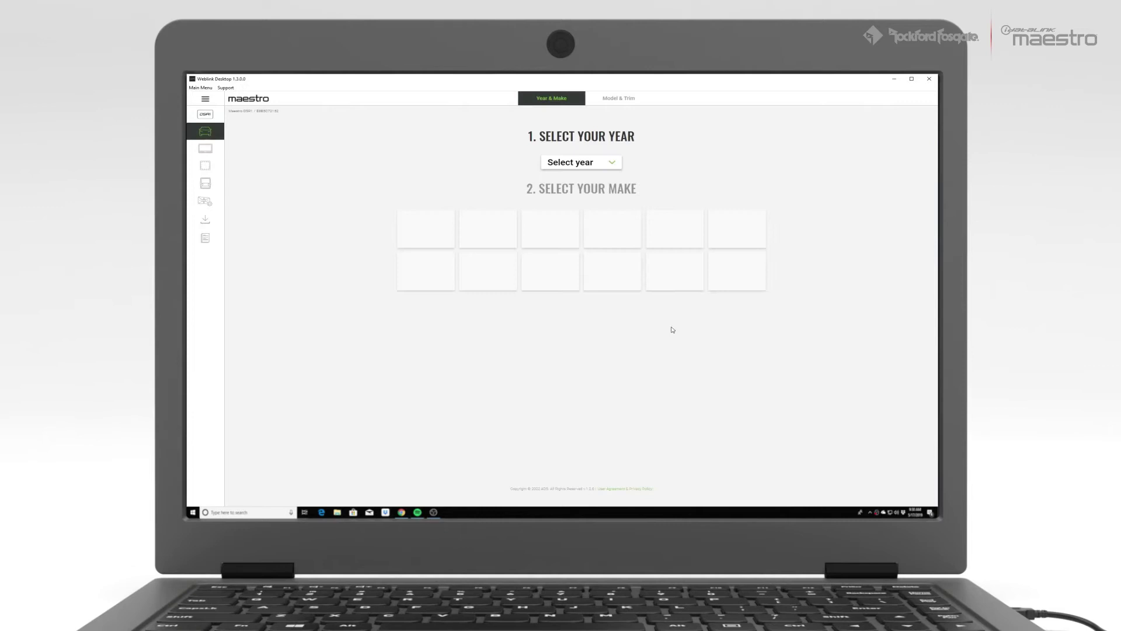
pyautogui.click(611, 167)
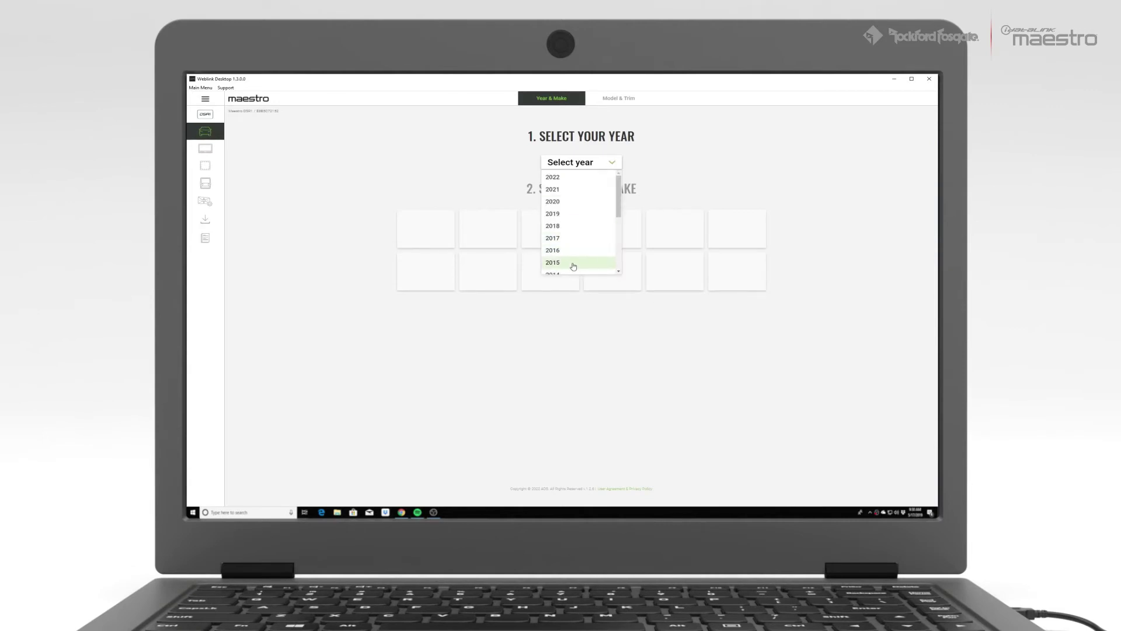
pyautogui.click(567, 240)
pyautogui.click(523, 284)
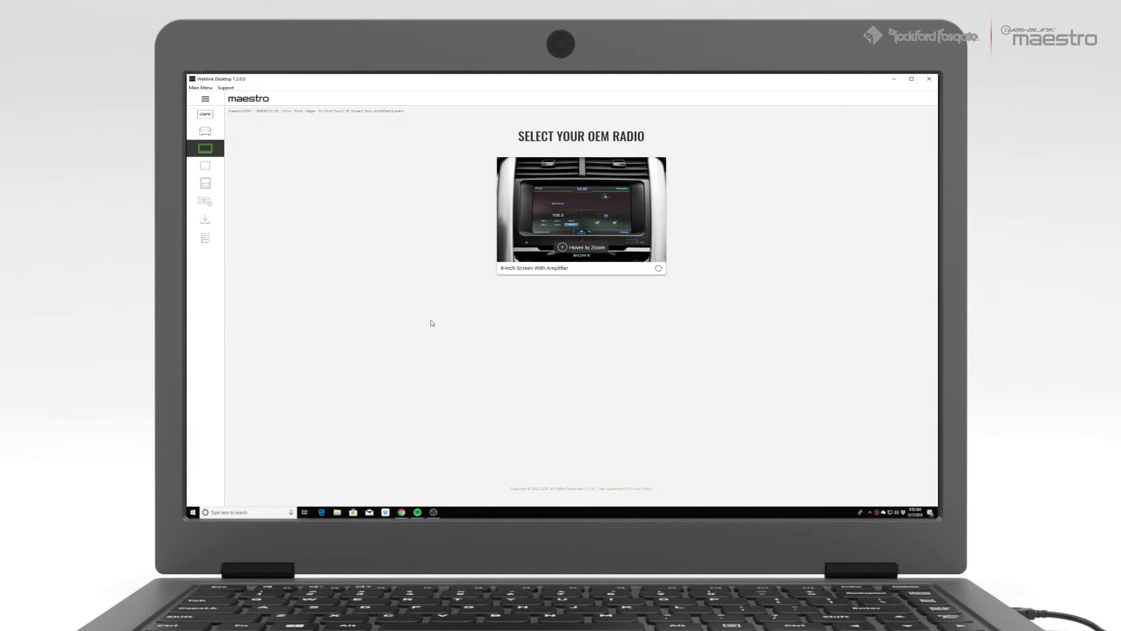
# Step: Choose the 8-Inch Screen With Amplifier radio and ADS-AR-DC-FOR02-256 firmware, with no optional accessories
pyautogui.click(619, 197)
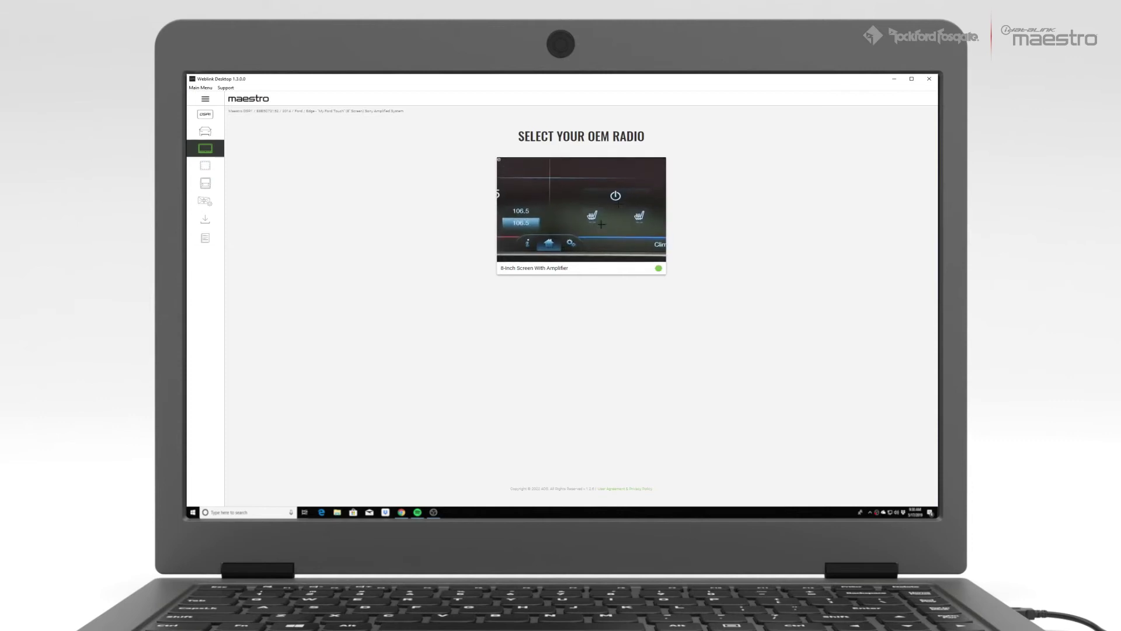
pyautogui.click(658, 270)
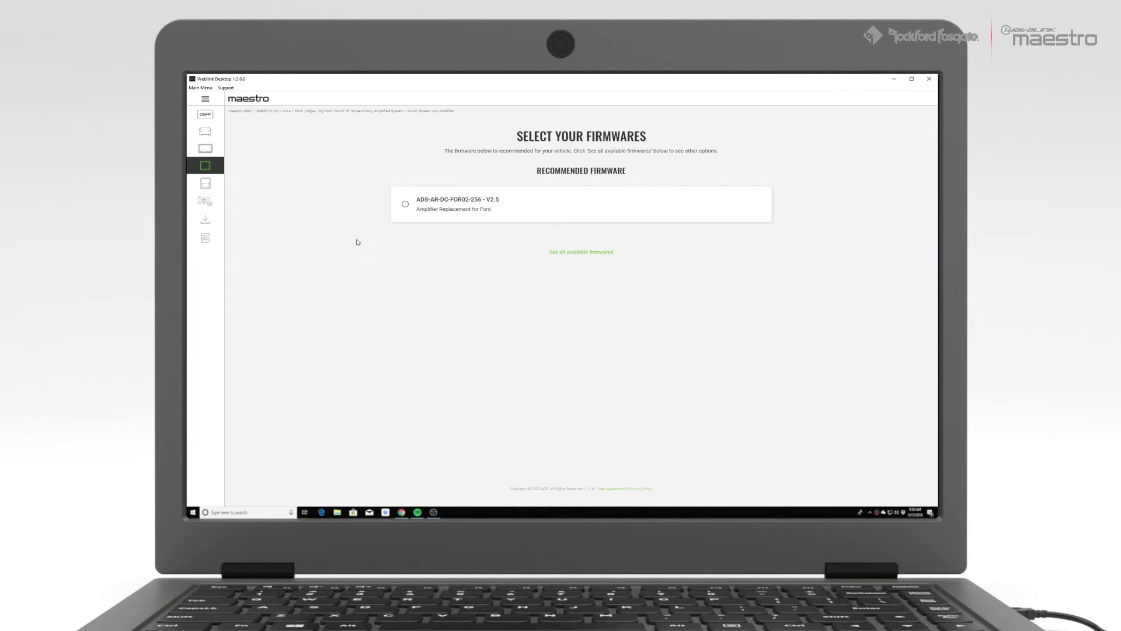
pyautogui.click(405, 203)
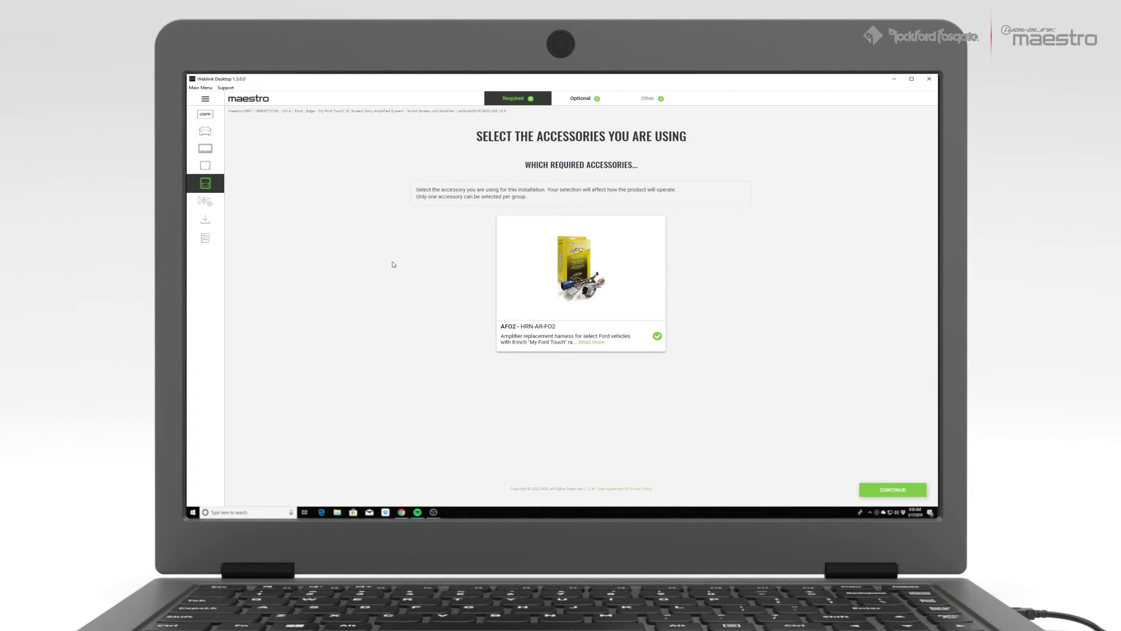
pyautogui.click(914, 493)
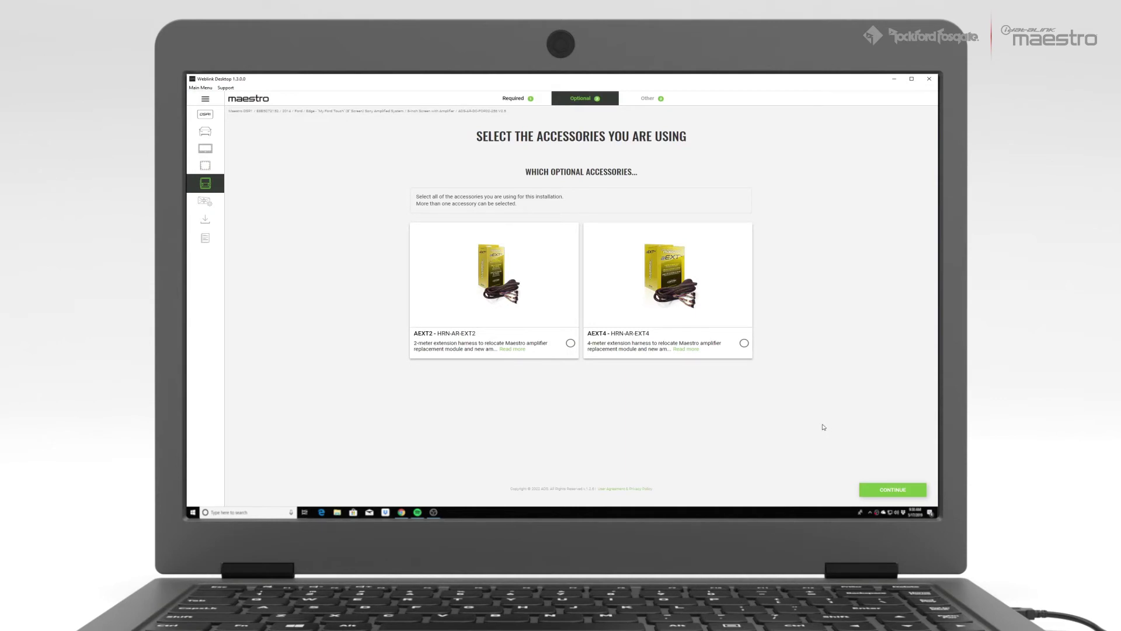
pyautogui.click(873, 491)
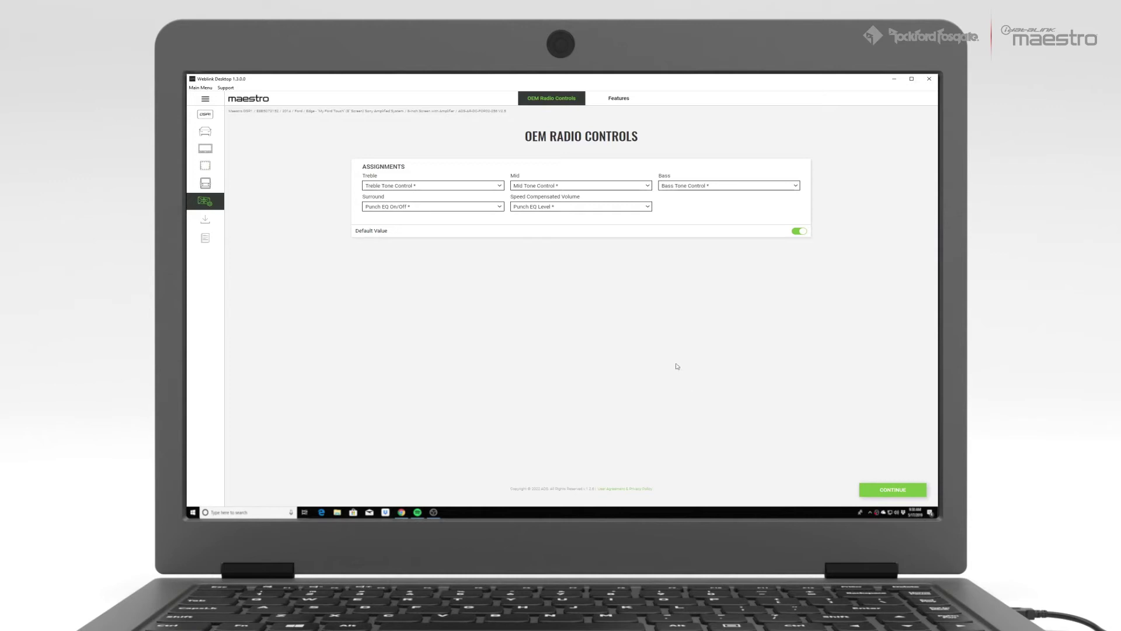
# Step: Change the Bass assignment from Bass Tone Control to Subwoofer Volume, leaving Treble unchanged
pyautogui.click(500, 186)
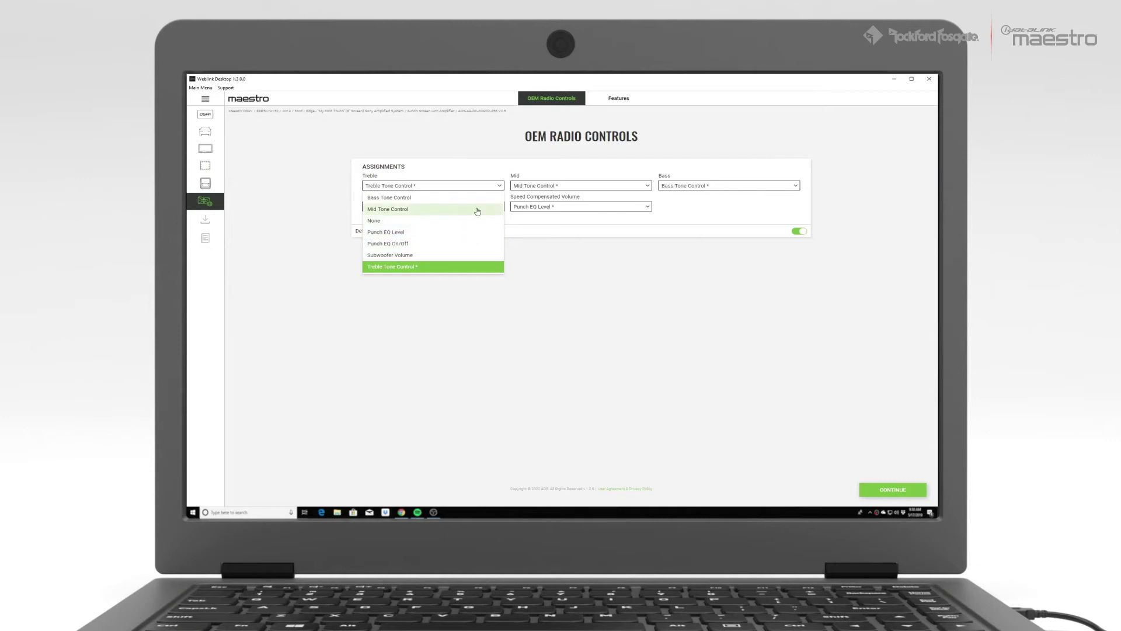
pyautogui.click(709, 188)
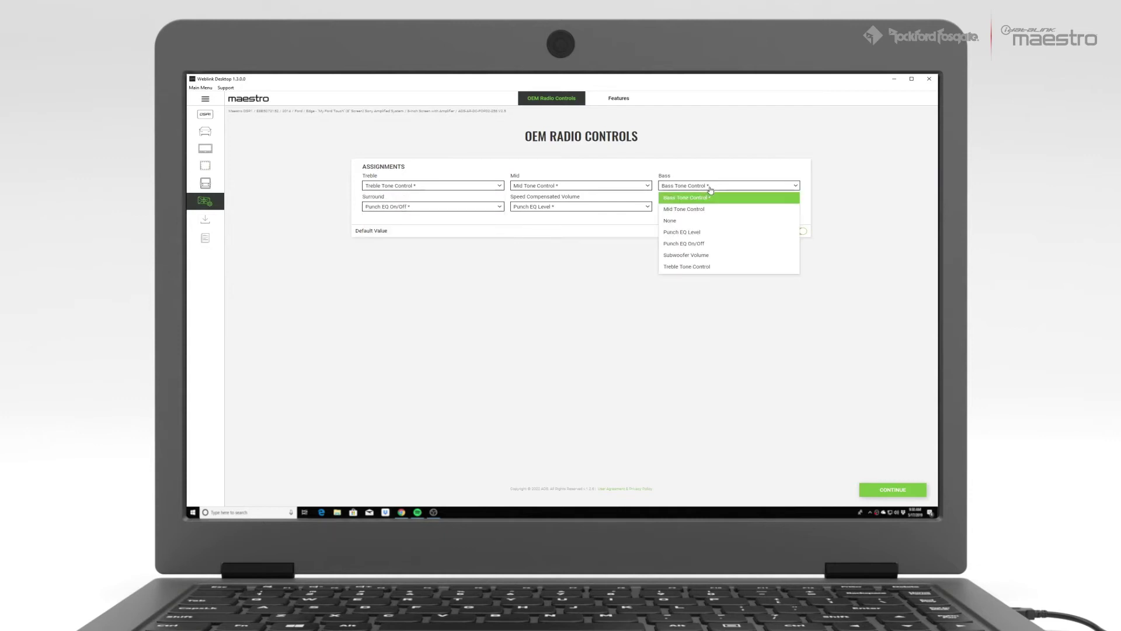
pyautogui.click(689, 255)
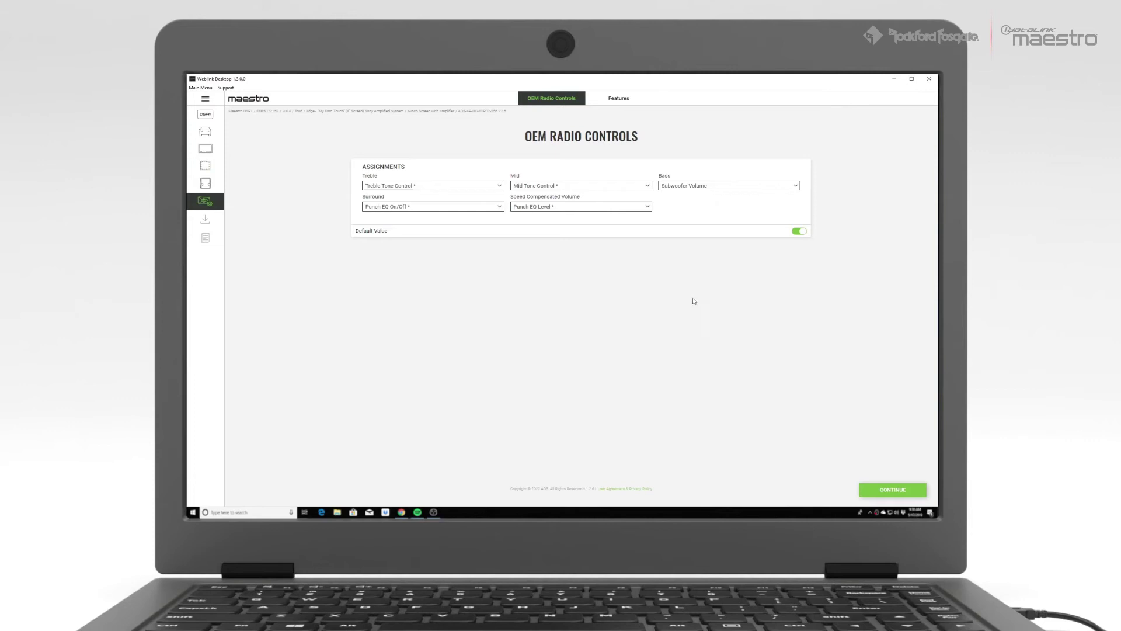
# Step: On Features, keep Center Channel Speaker at Not Used and Prompt Location at All Front Speakers, then continue
pyautogui.click(892, 489)
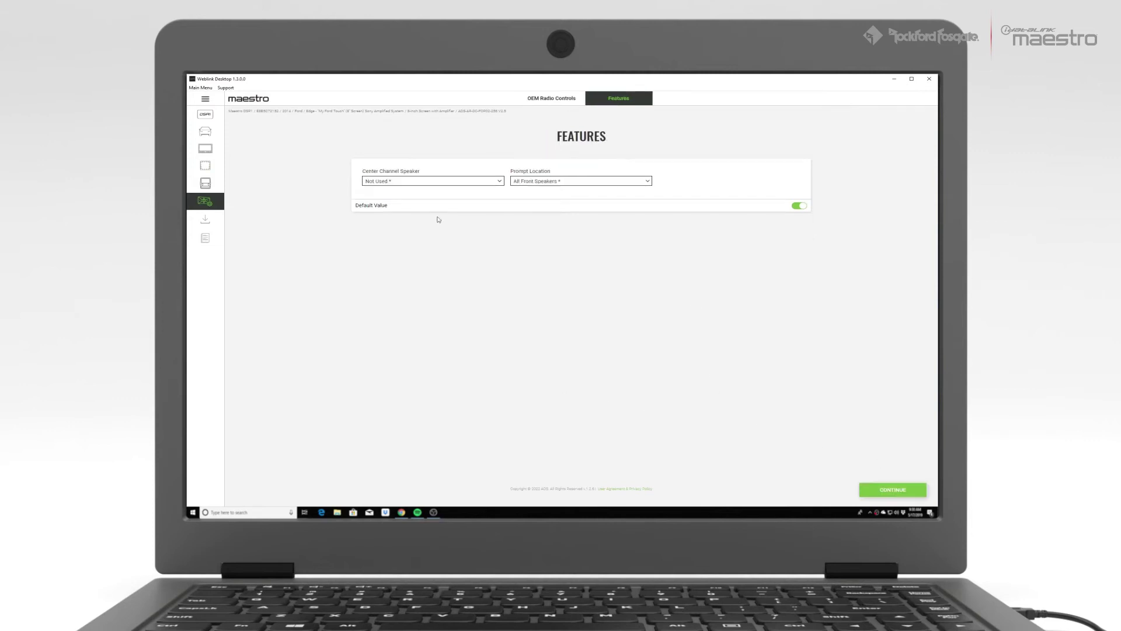
pyautogui.click(447, 181)
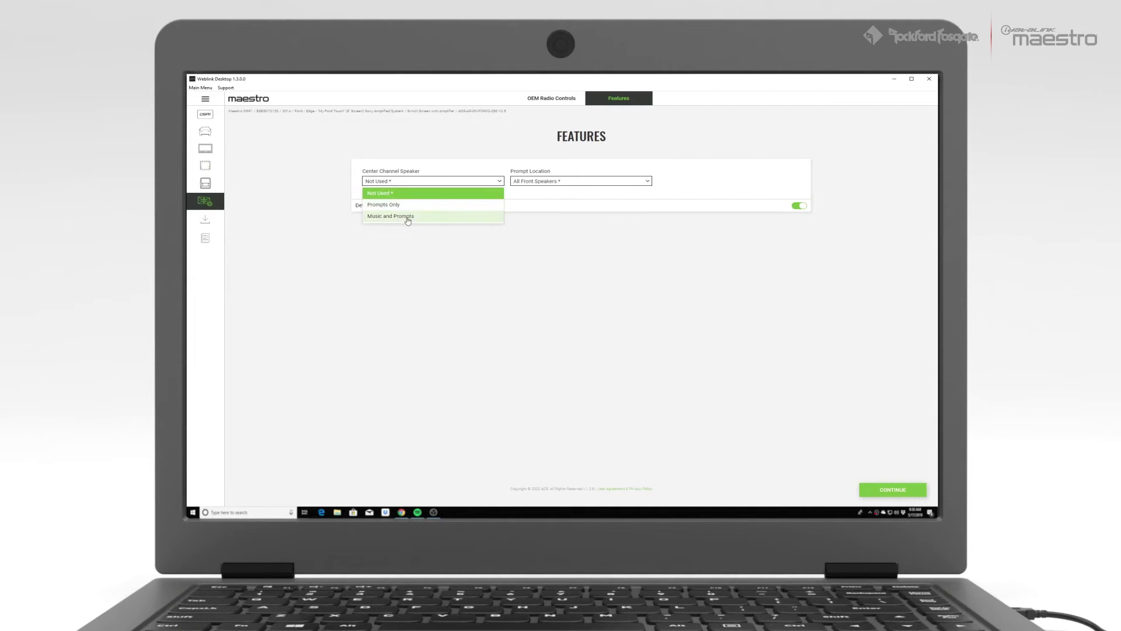
pyautogui.click(408, 194)
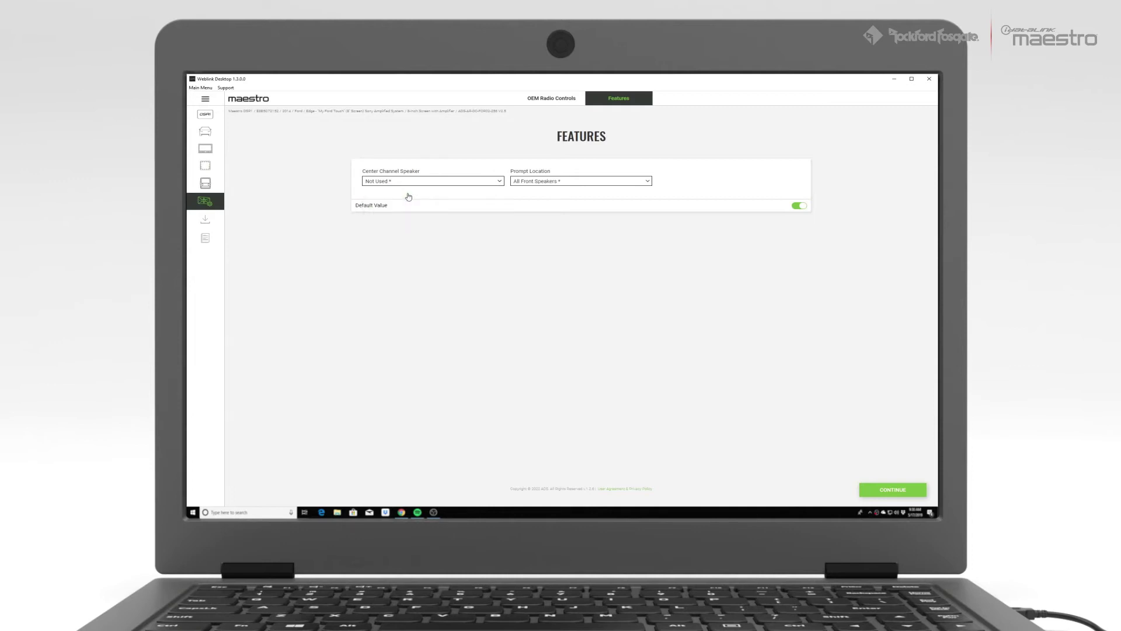
pyautogui.click(570, 184)
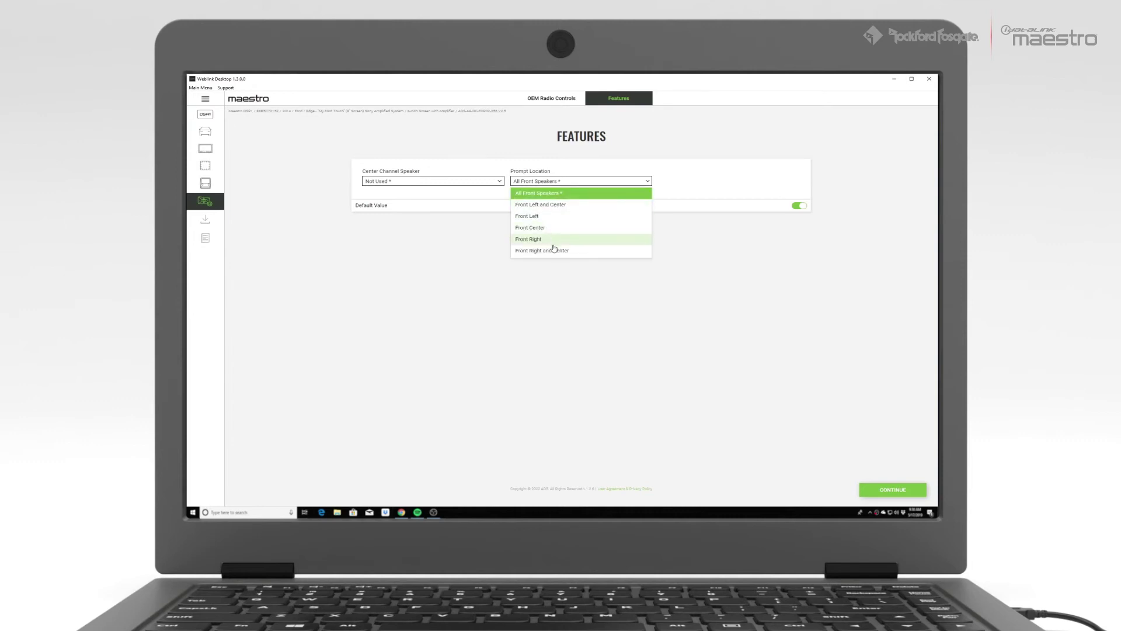
pyautogui.click(560, 192)
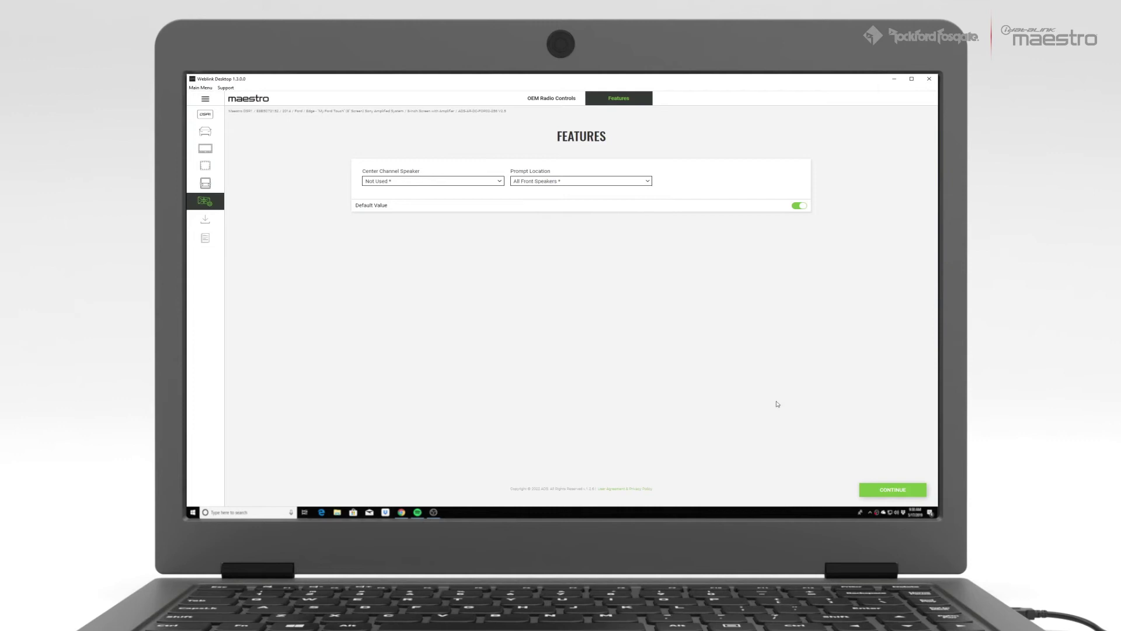
pyautogui.click(875, 489)
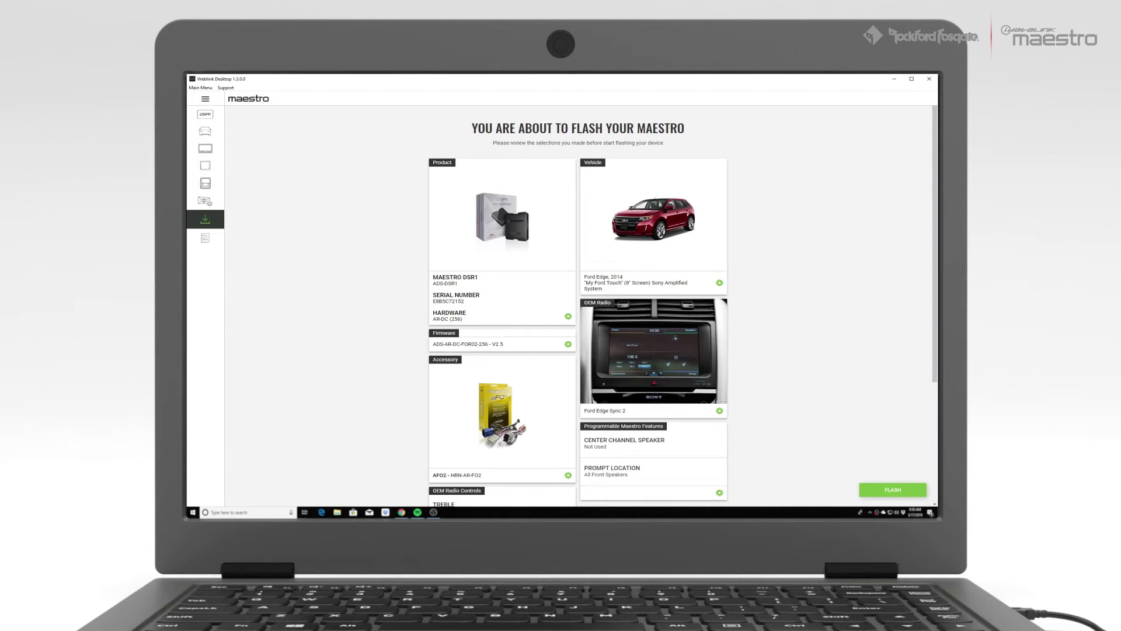
# Step: Scroll through the review summary and flash the Maestro DSR1 with those settings
pyautogui.scroll(-3, 930, 237)
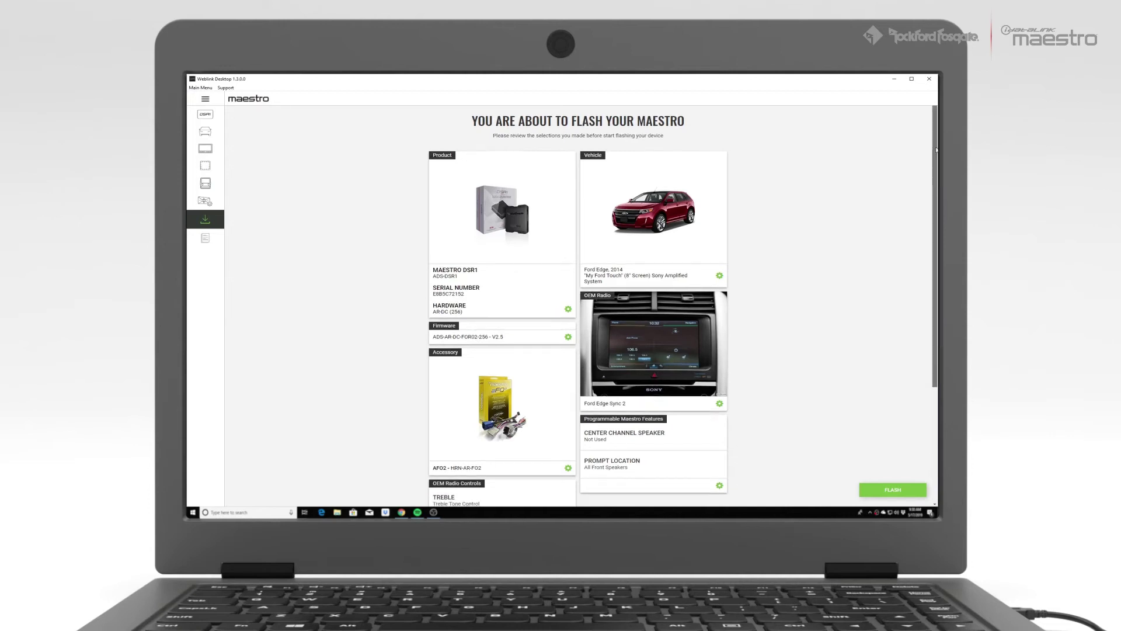
pyautogui.scroll(-1, 930, 236)
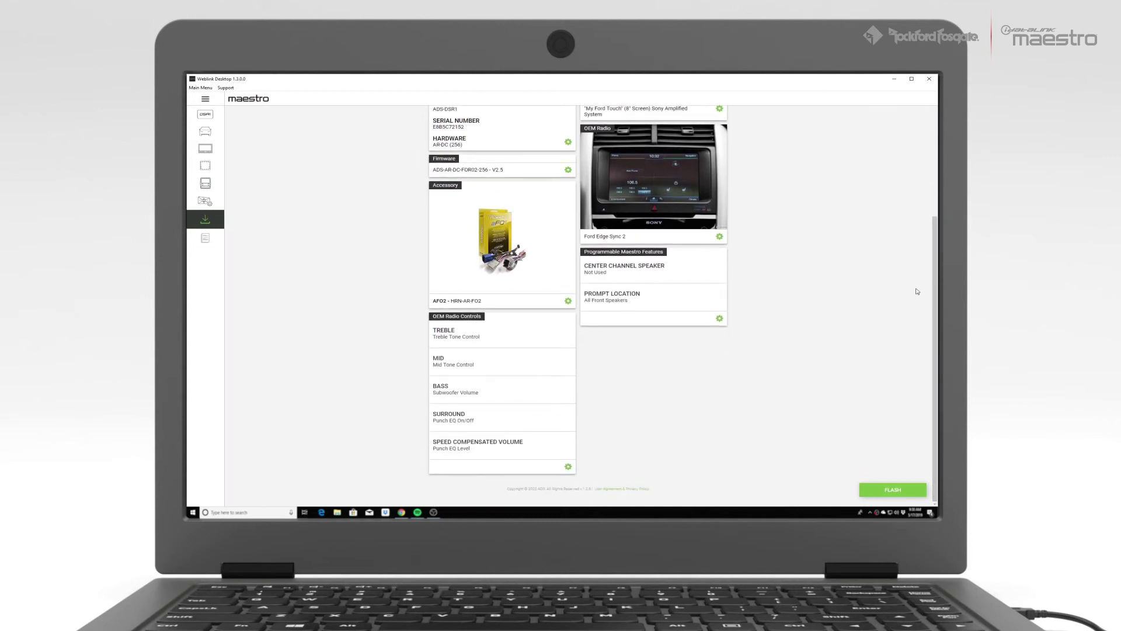
pyautogui.click(892, 490)
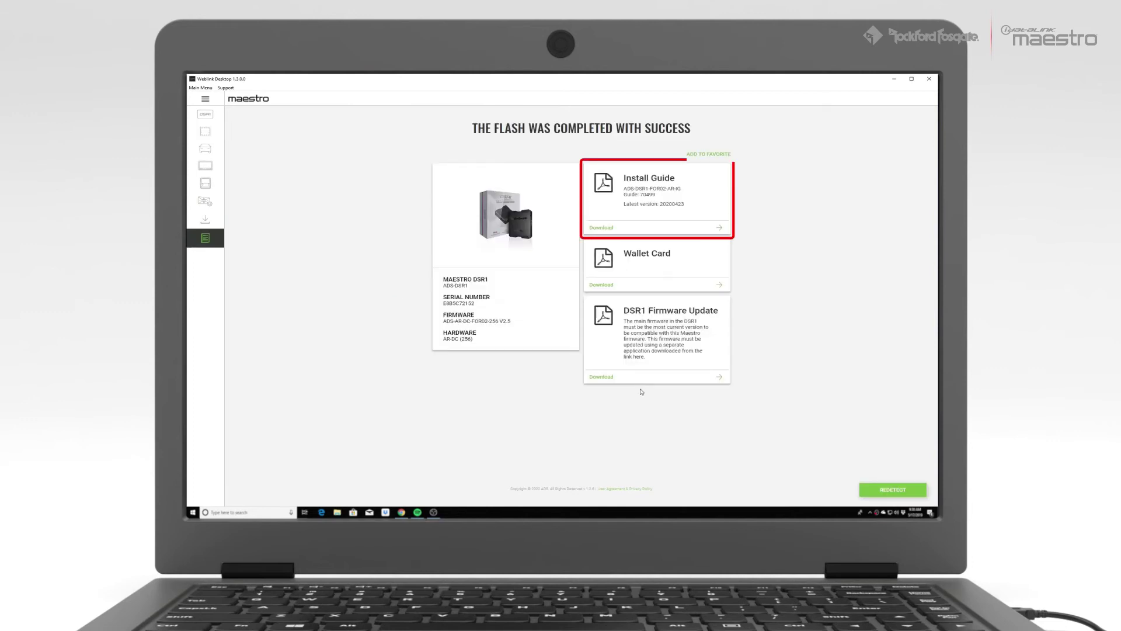
# Step: Save the Install Guide PDF to the desktop, close the browser, then open the Wallet Card PDF
pyautogui.click(602, 227)
pyautogui.click(934, 130)
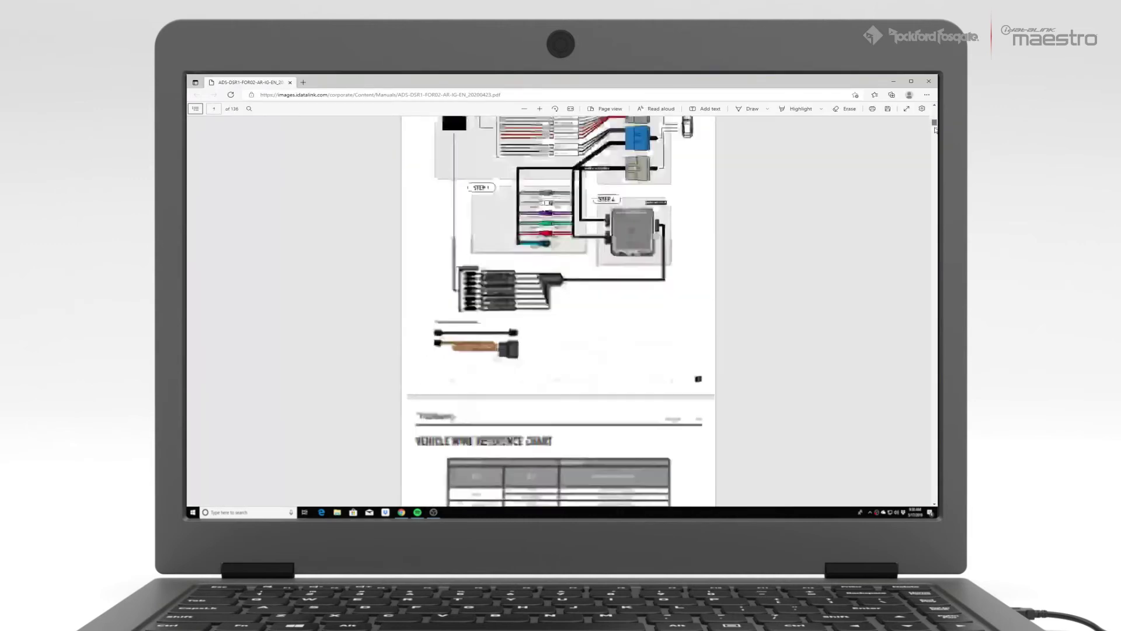
pyautogui.scroll(5, 934, 130)
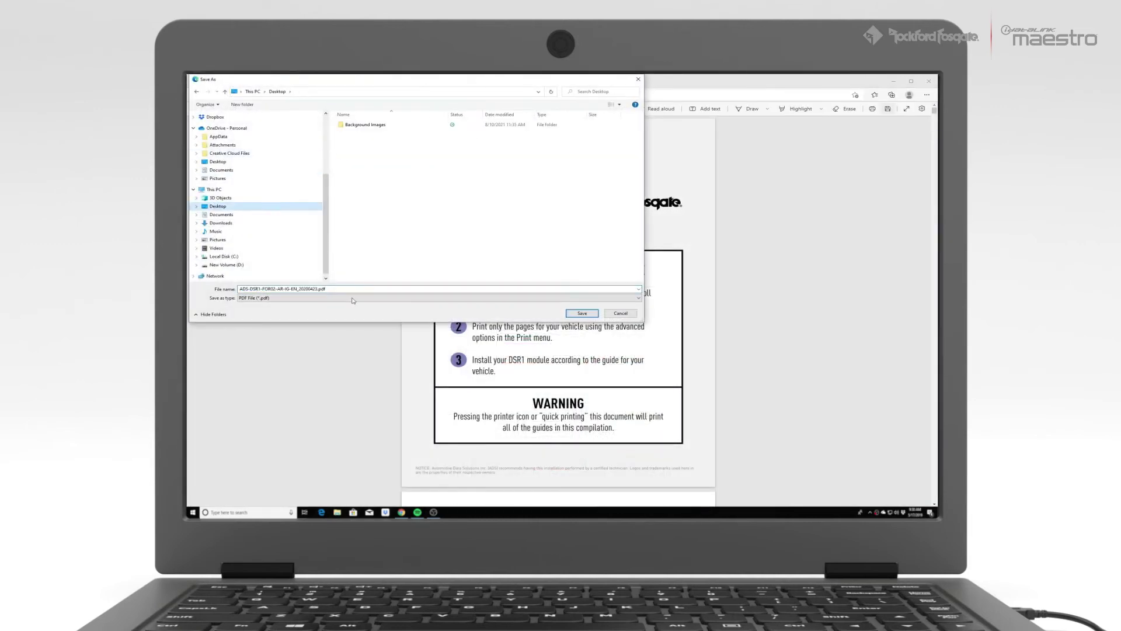
pyautogui.click(583, 313)
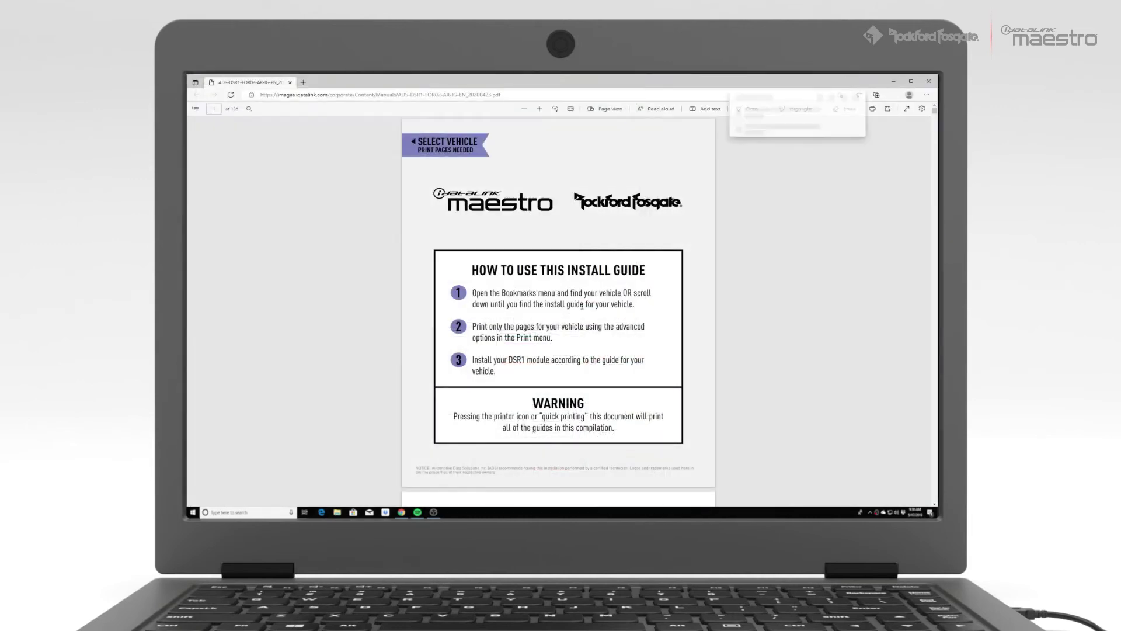
pyautogui.click(927, 82)
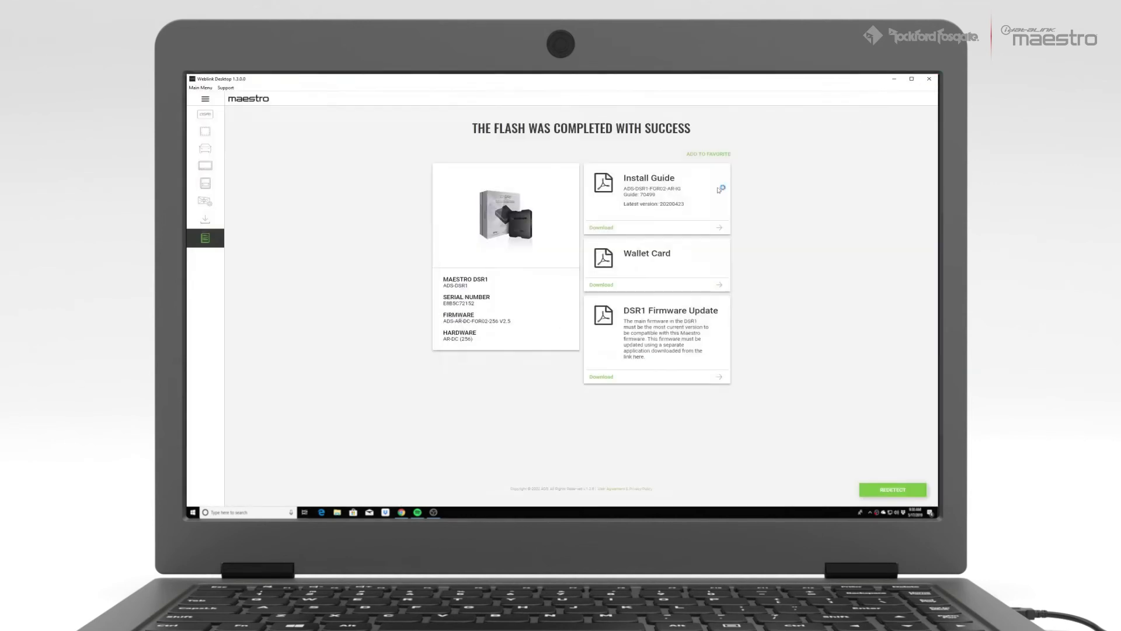
pyautogui.click(632, 285)
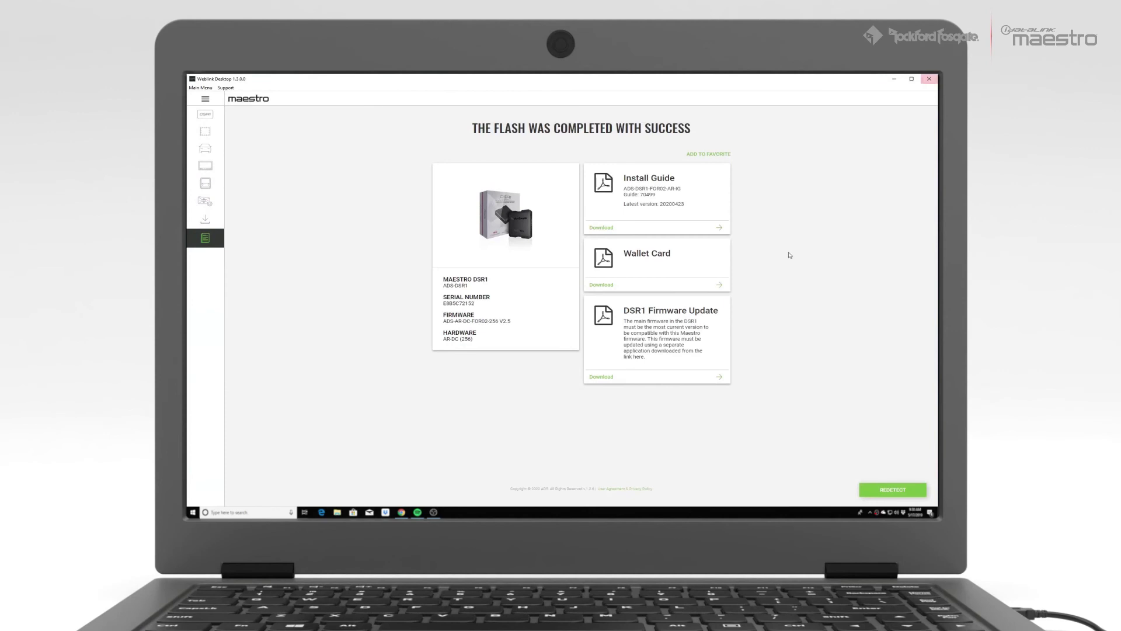
# Step: Save the latest DSR1 Updater installer to the Desktop from the firmware update page
pyautogui.click(619, 378)
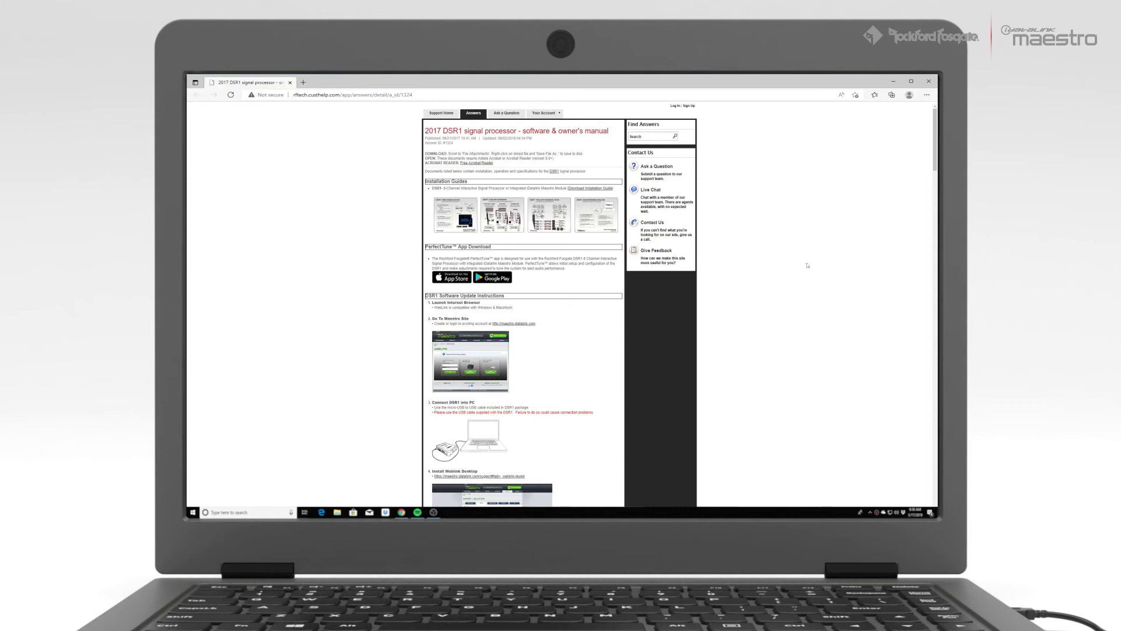
pyautogui.scroll(-20, 808, 265)
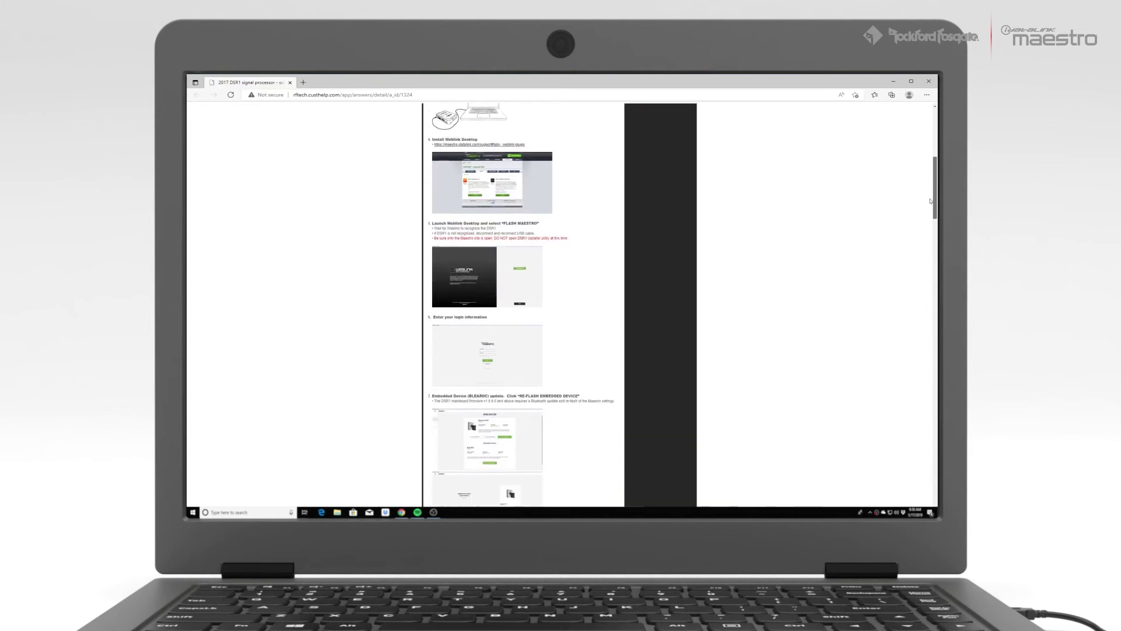
pyautogui.scroll(-10, 920, 305)
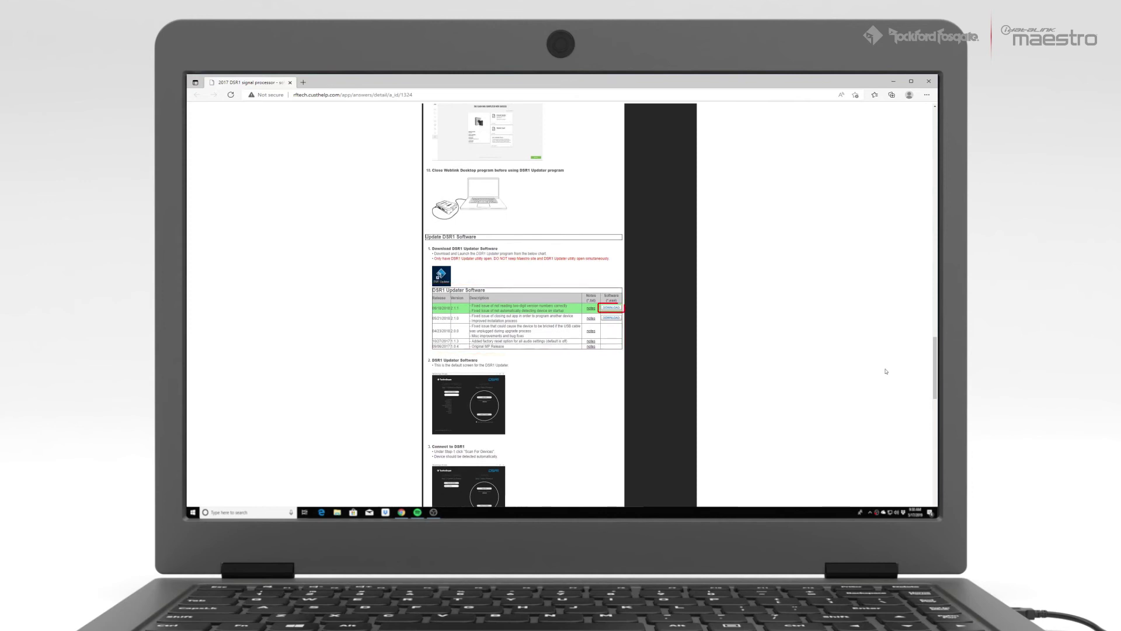
pyautogui.click(611, 308)
pyautogui.click(211, 224)
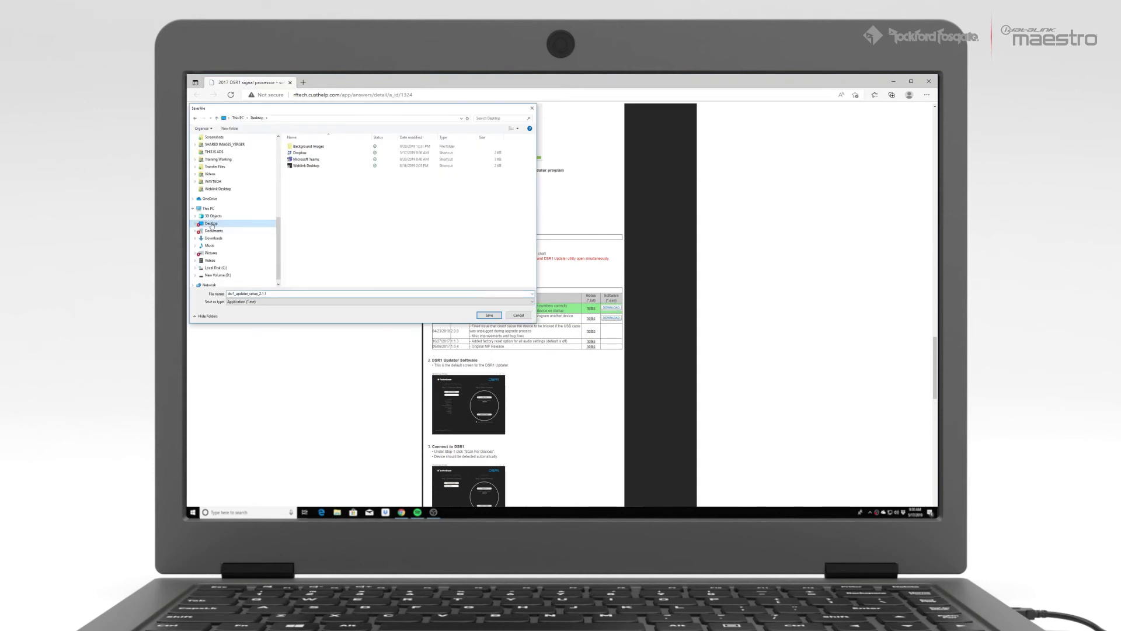
pyautogui.click(487, 315)
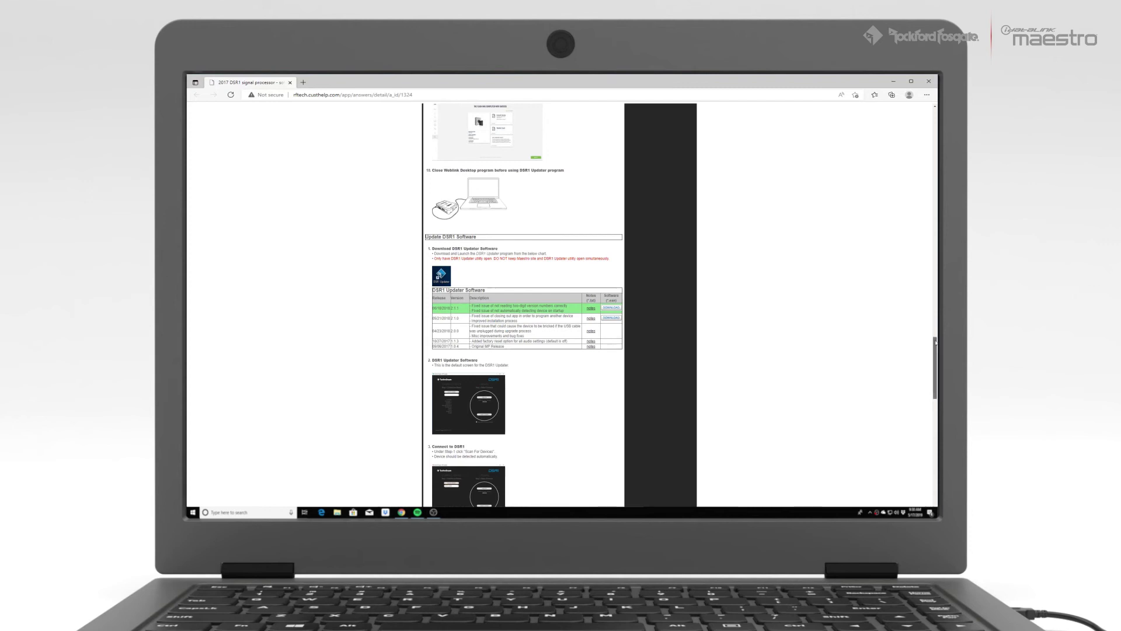
# Step: Save the latest DSRA firmware zip, dsr1app1.9.4.0, to the Desktop
pyautogui.moveTo(931, 334); pyautogui.dragTo(921, 401)
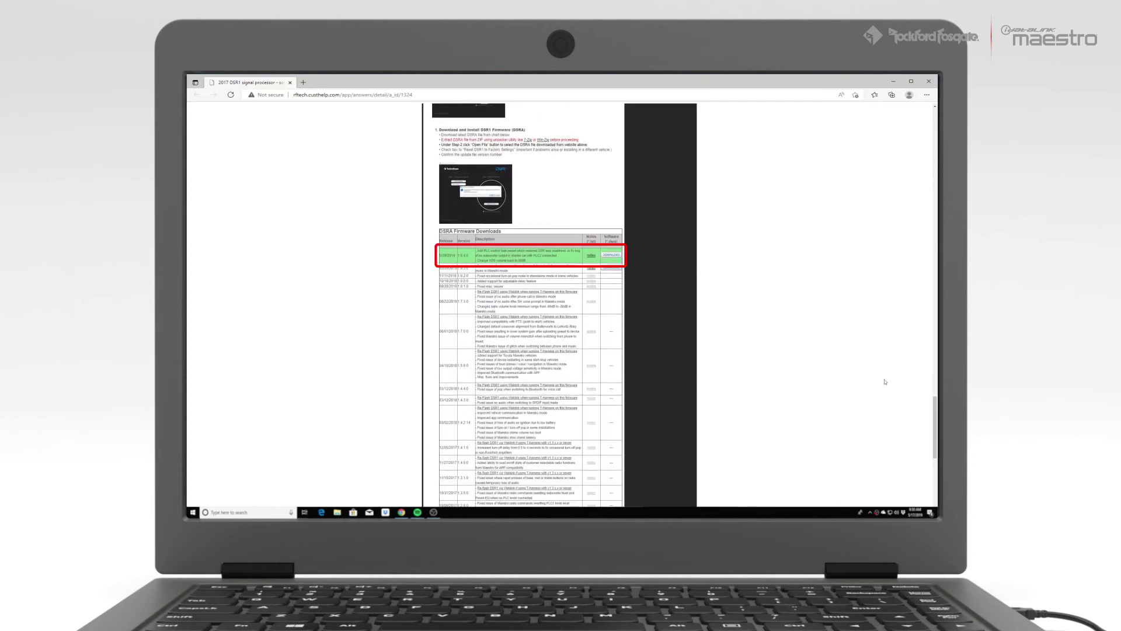
pyautogui.click(610, 255)
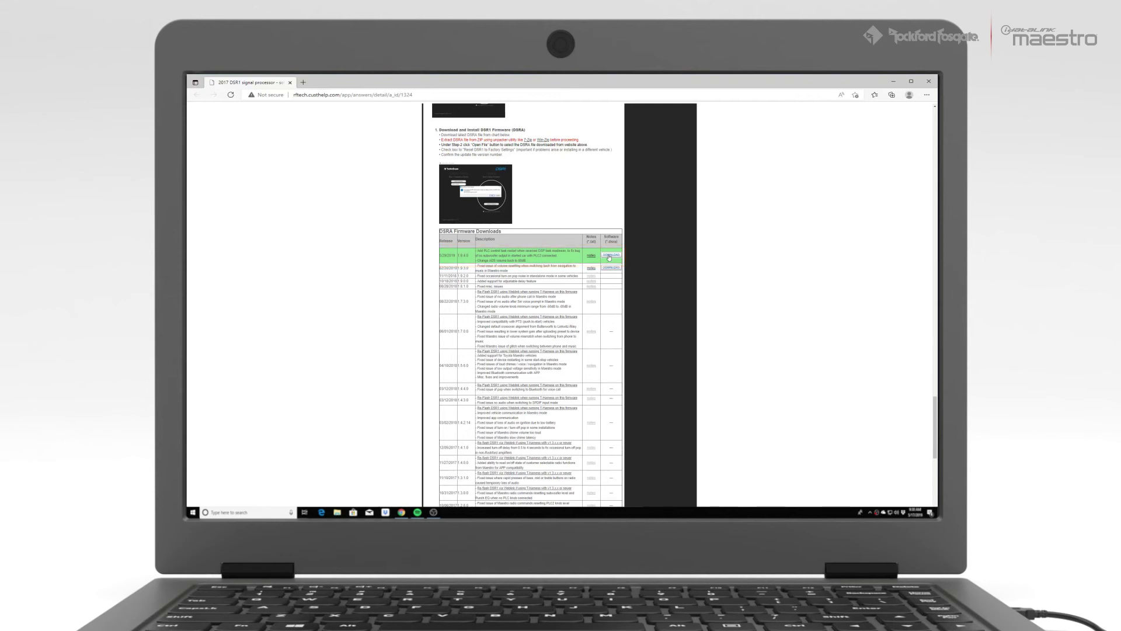
pyautogui.click(209, 226)
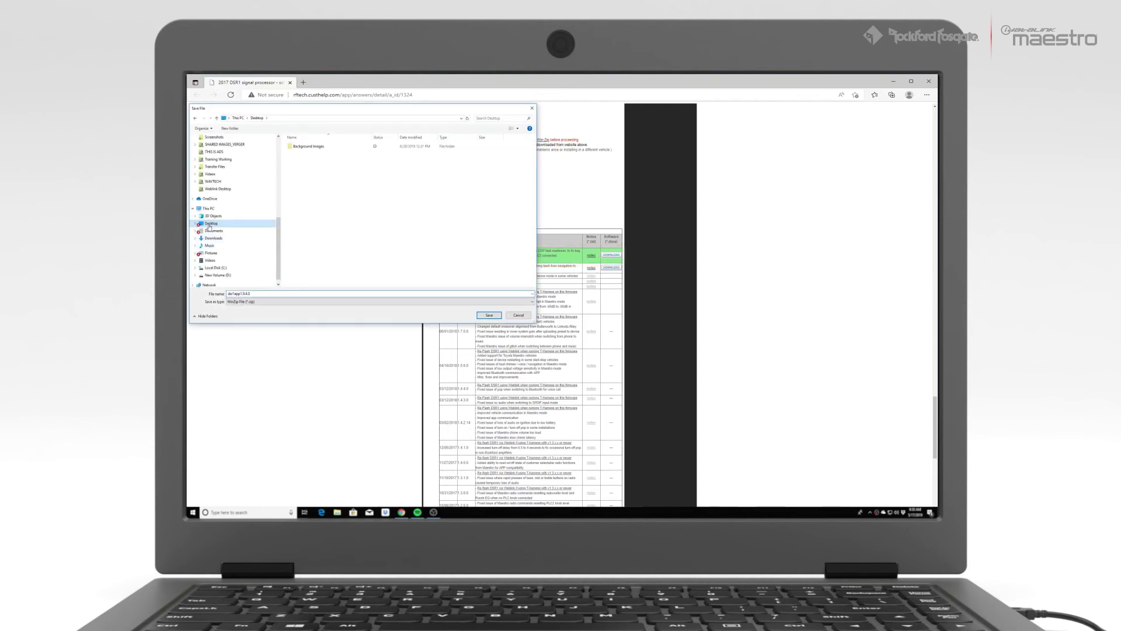
pyautogui.click(488, 316)
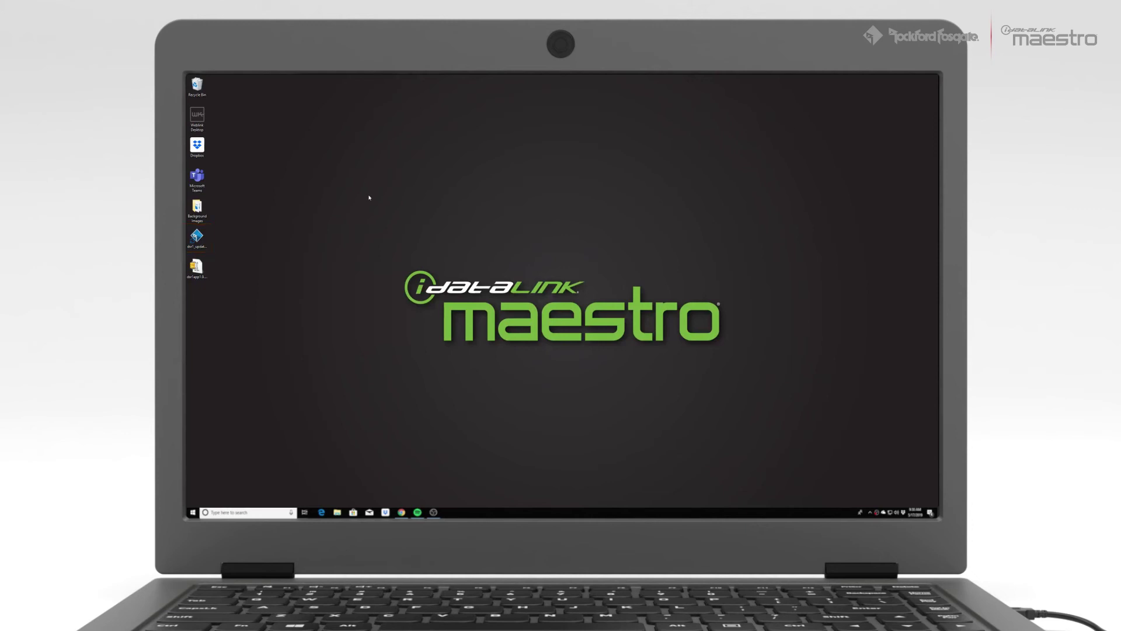
# Step: Launch DSR1 Updater from the desktop so it detects the DSR1 on COM4 at firmware 1.7.0.0
pyautogui.doubleClick(197, 237)
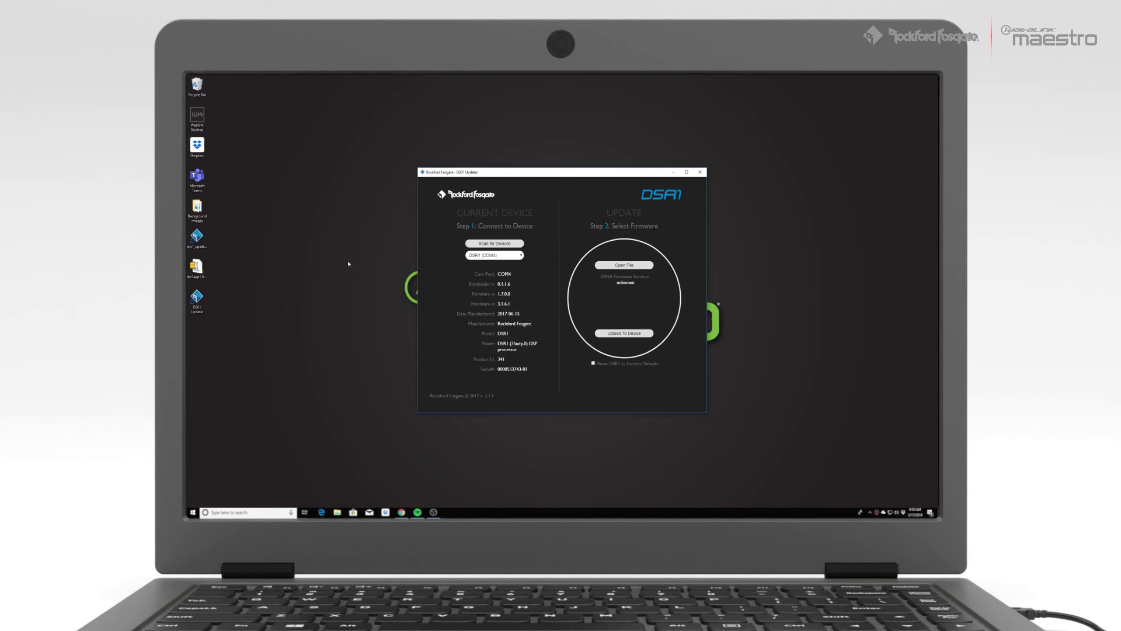
# Step: Open the firmware zip in Windows Explorer and copy dsr1app1.9.4.0 onto the desktop
pyautogui.click(197, 267)
pyautogui.rightClick(197, 266)
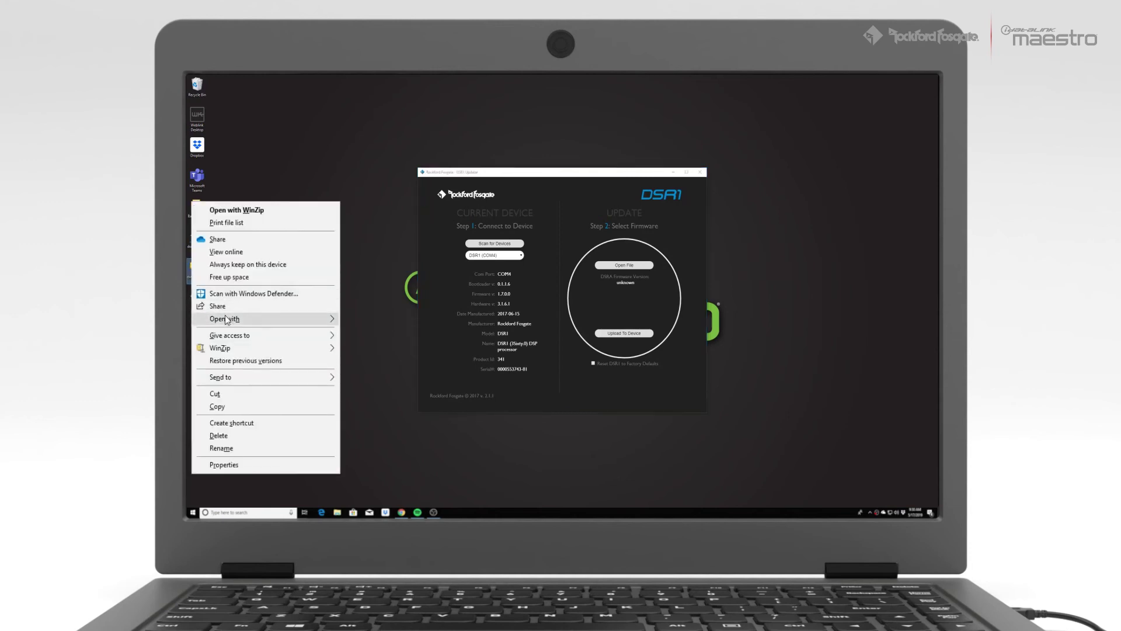
pyautogui.moveTo(228, 322)
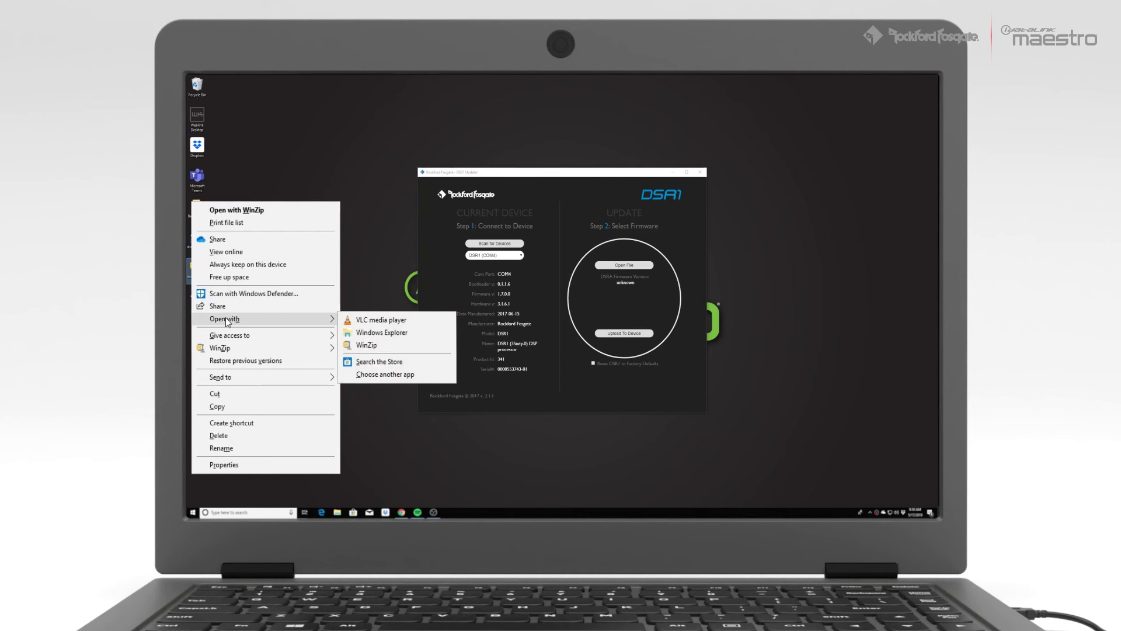
pyautogui.click(381, 332)
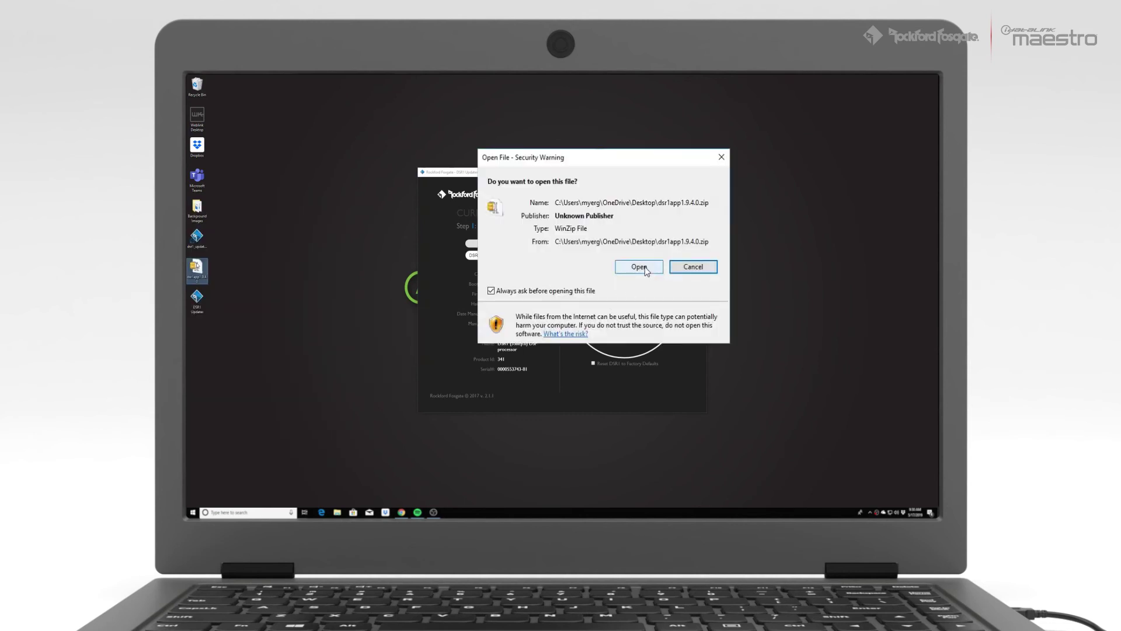
pyautogui.click(639, 267)
pyautogui.moveTo(470, 208); pyautogui.dragTo(206, 351)
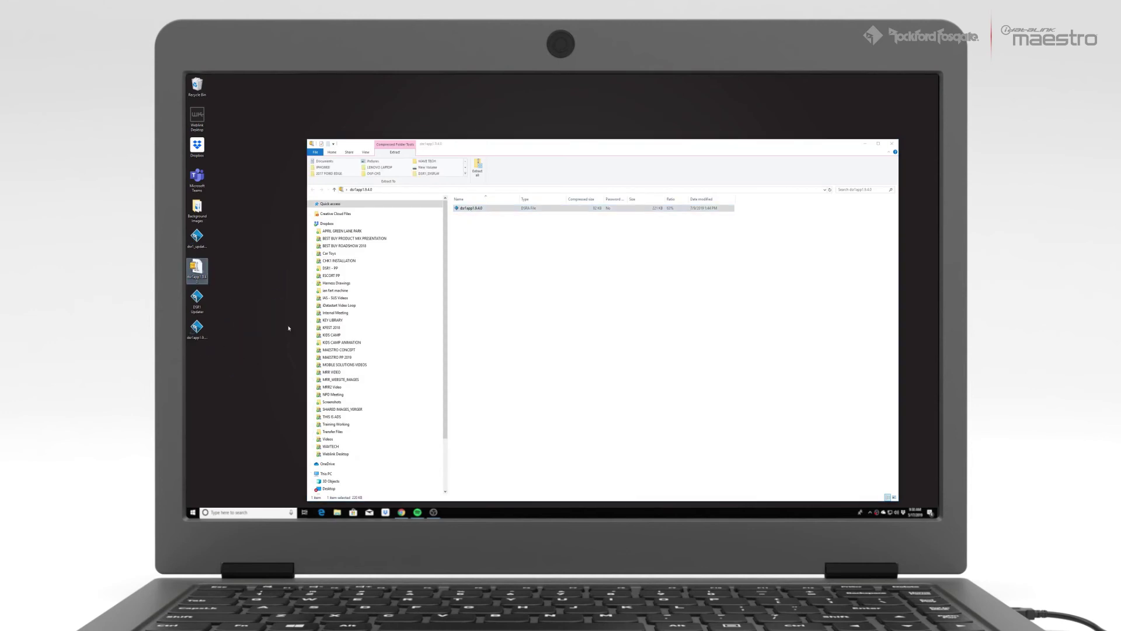
pyautogui.click(892, 143)
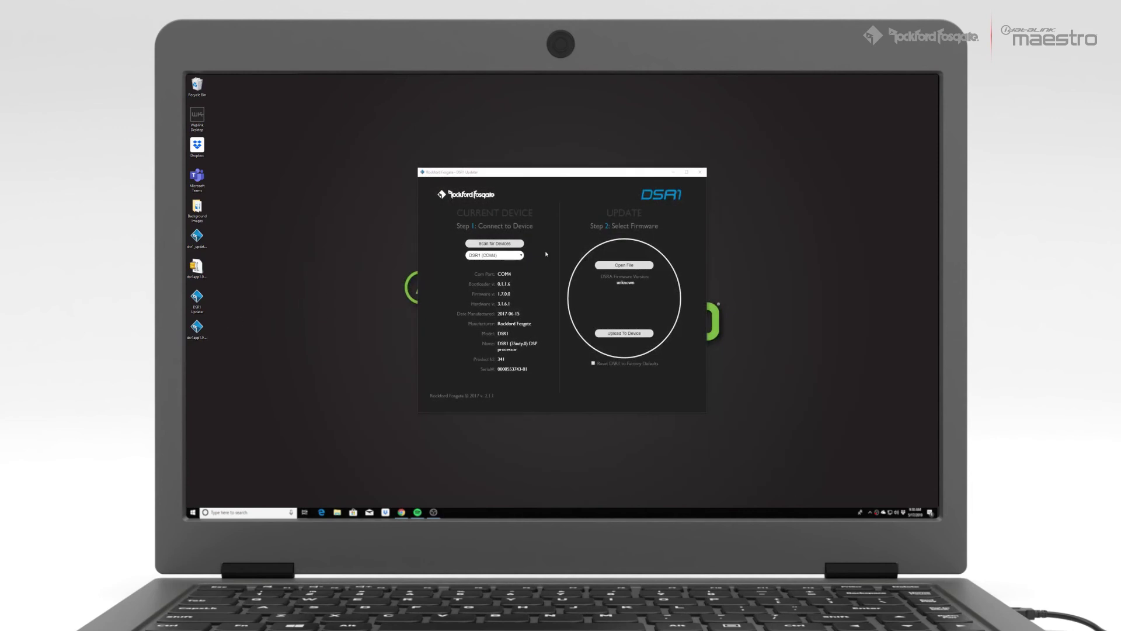
# Step: Load dsr1app1.9.4.0 into DSR1 Updater and upload it to the DSR1
pyautogui.click(624, 266)
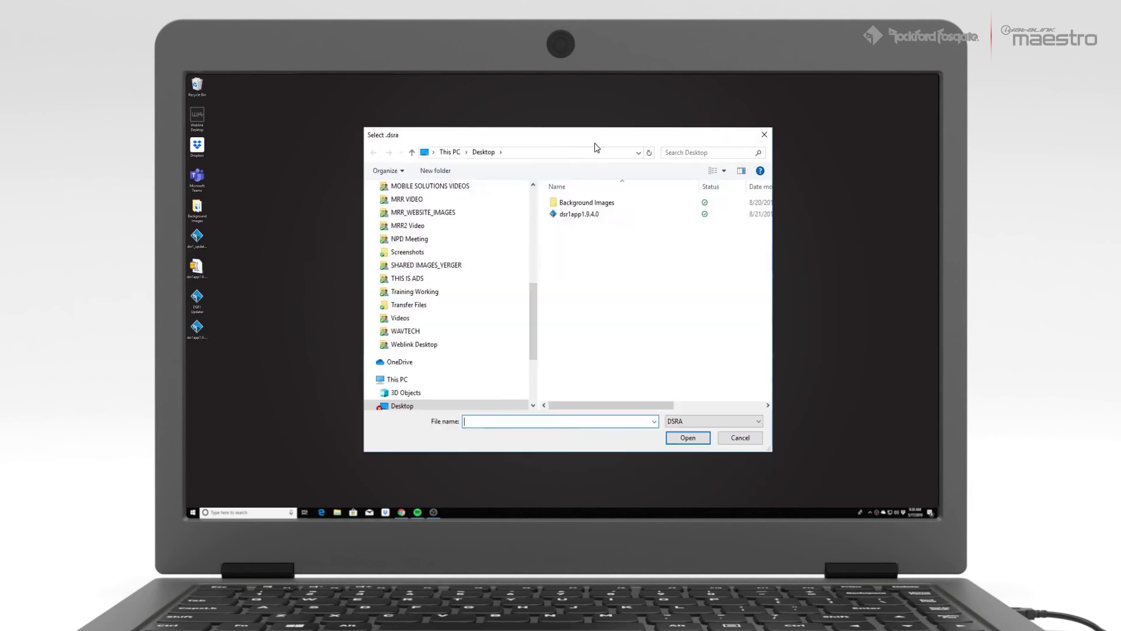
pyautogui.click(586, 216)
pyautogui.click(686, 438)
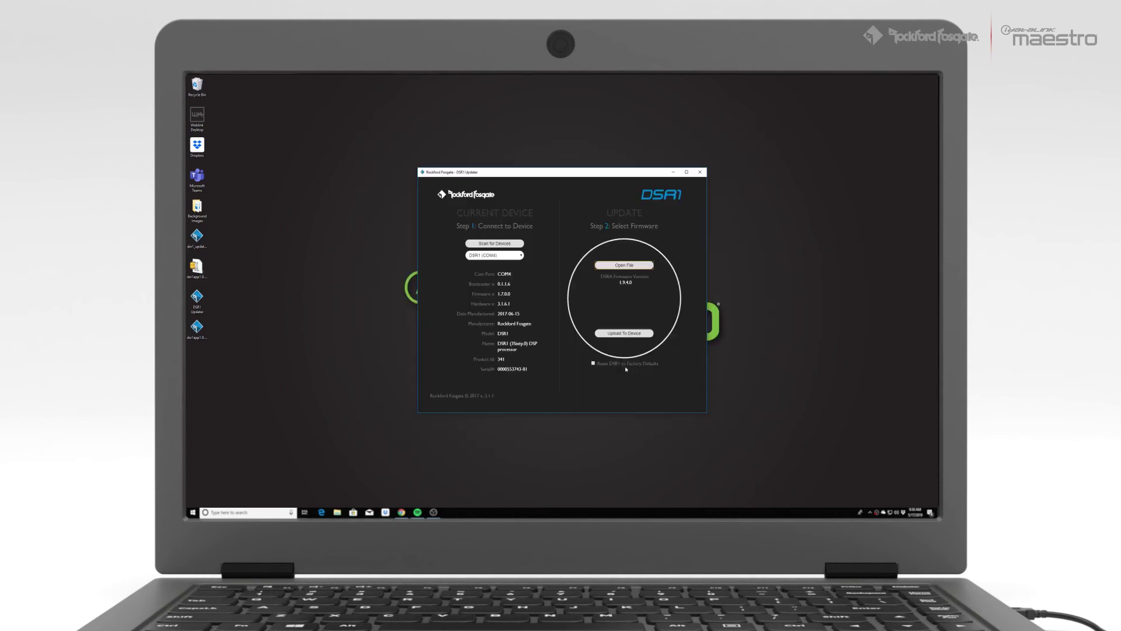
pyautogui.click(624, 334)
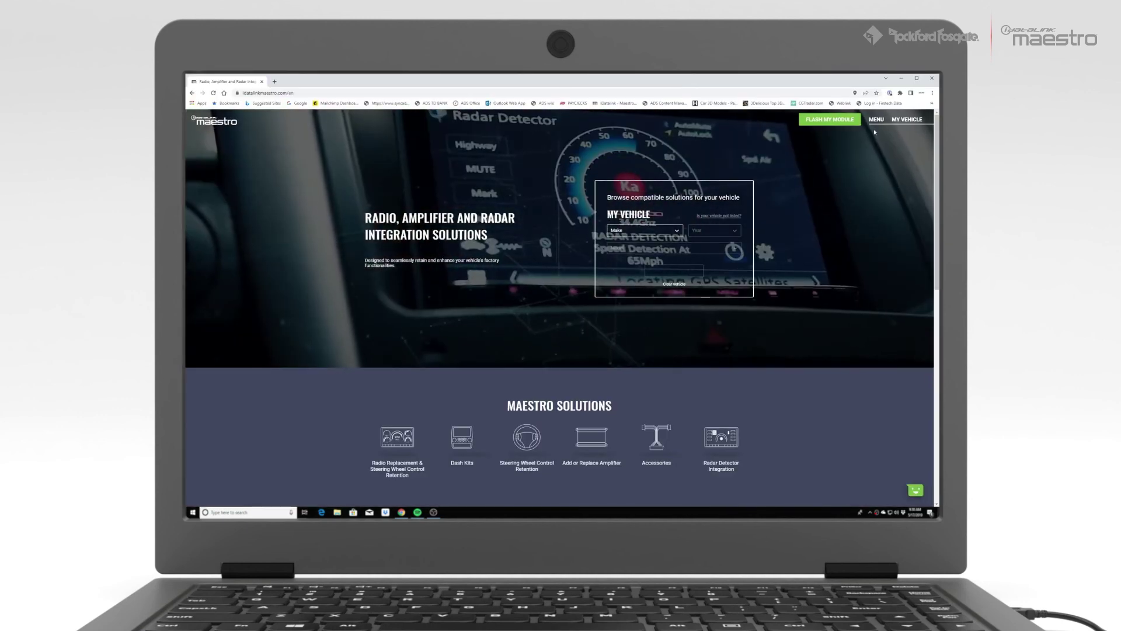
# Step: On the Guides page, choose Amplifier Replacement for a 2014 Ford Edge with its trim
pyautogui.click(878, 120)
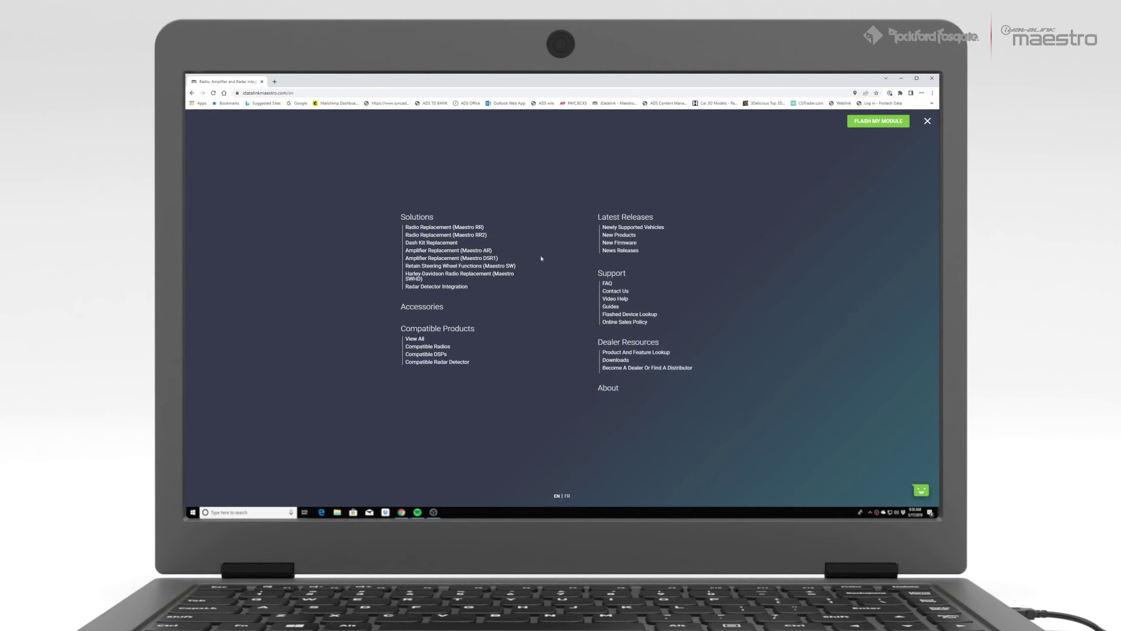
pyautogui.click(610, 306)
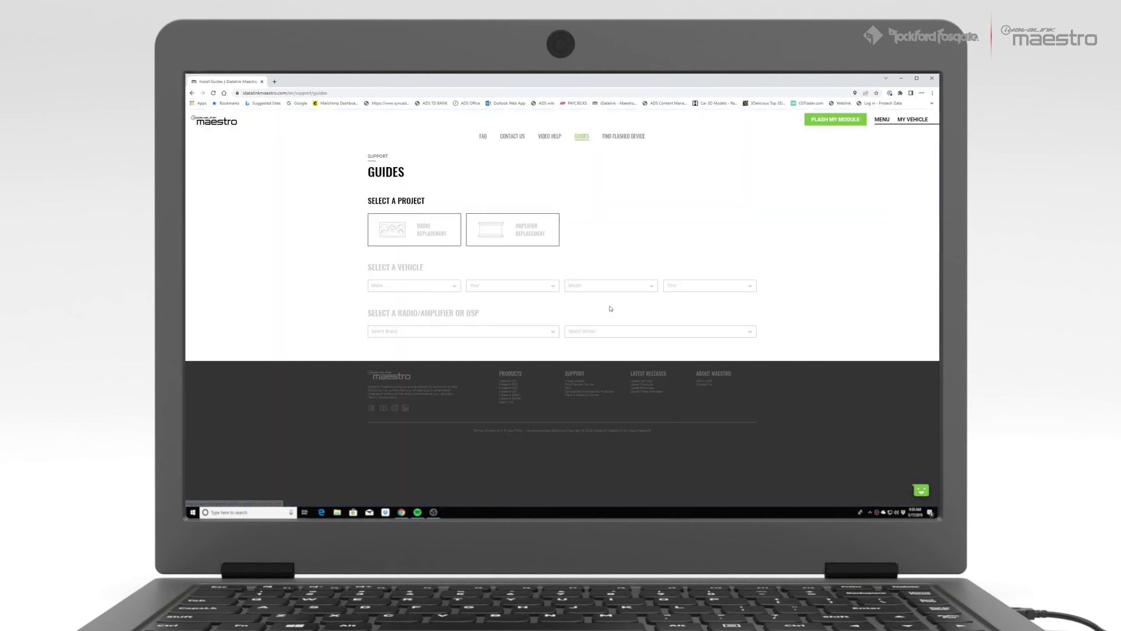
pyautogui.click(522, 234)
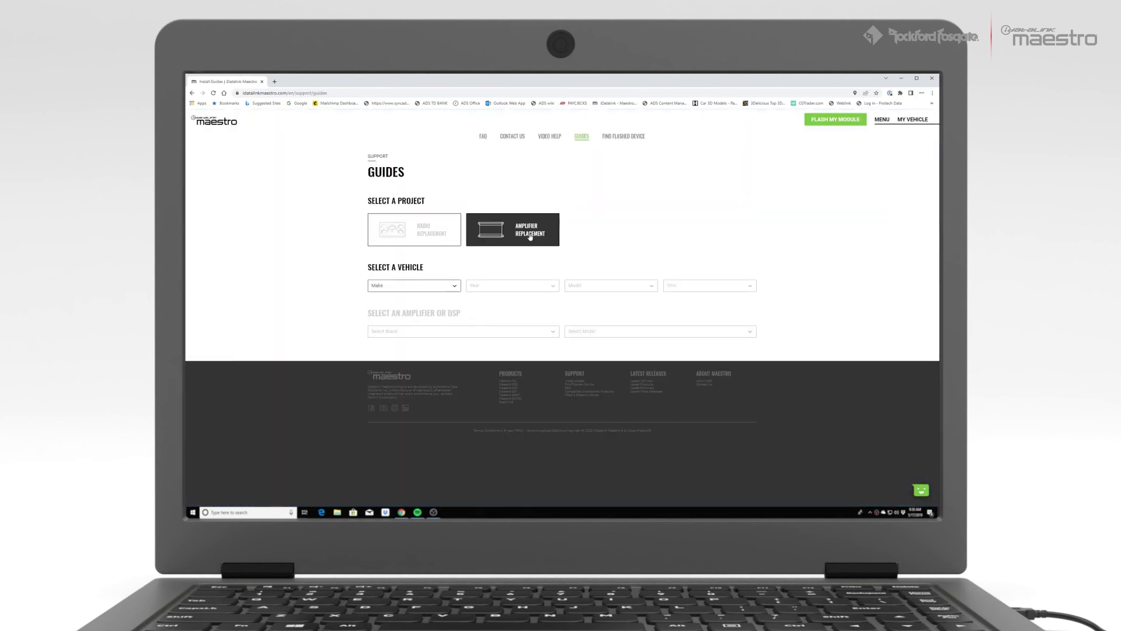
pyautogui.click(452, 284)
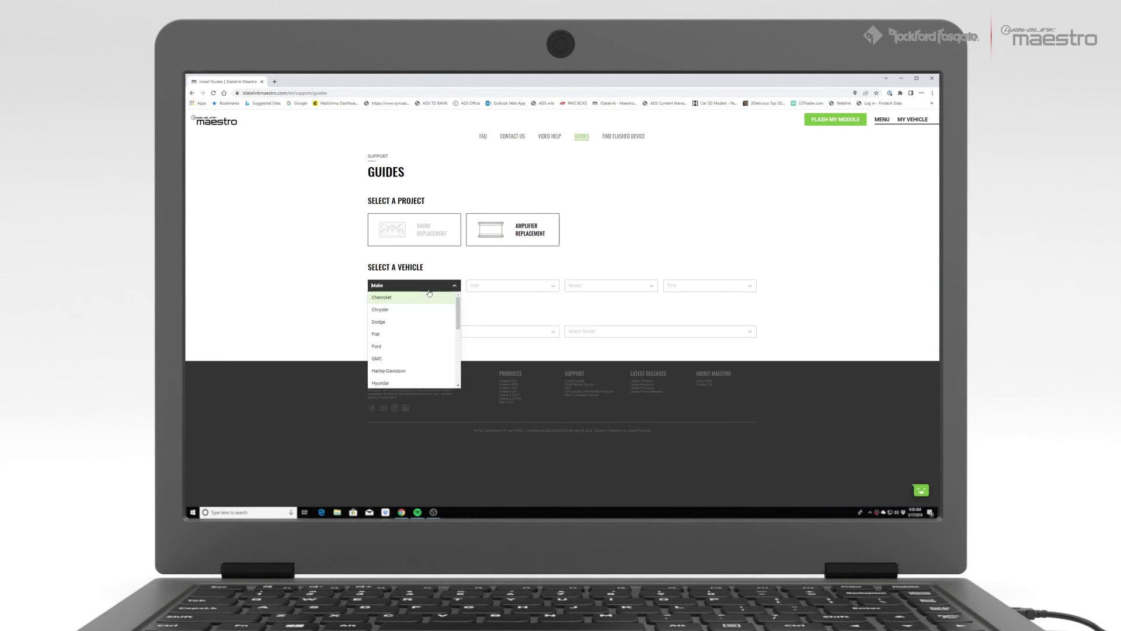
pyautogui.click(412, 346)
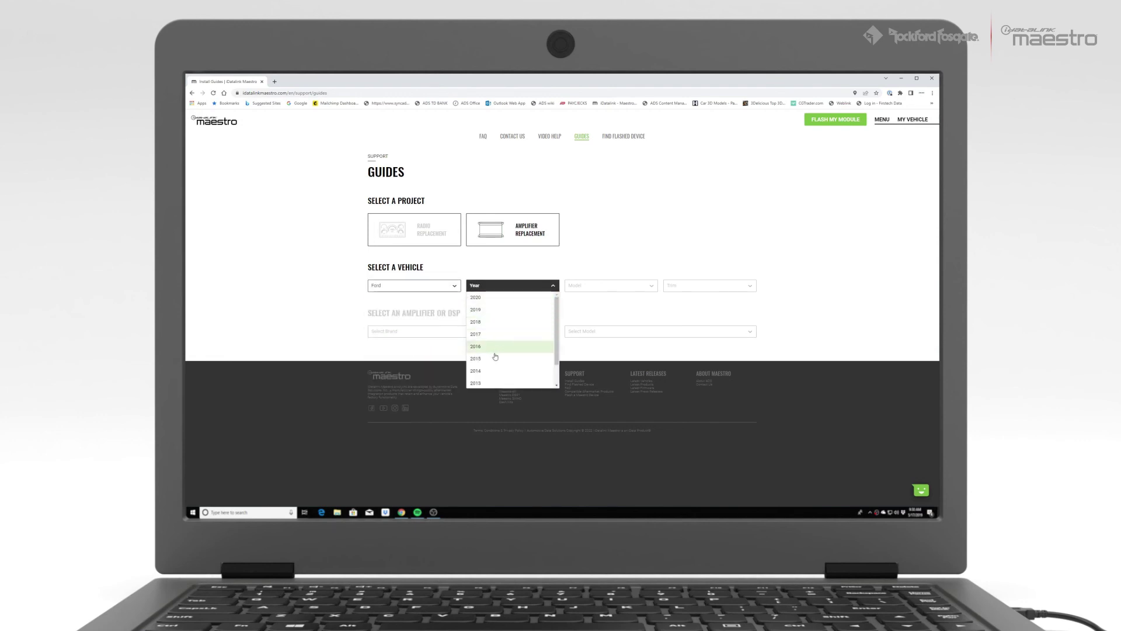
pyautogui.click(490, 372)
pyautogui.click(608, 285)
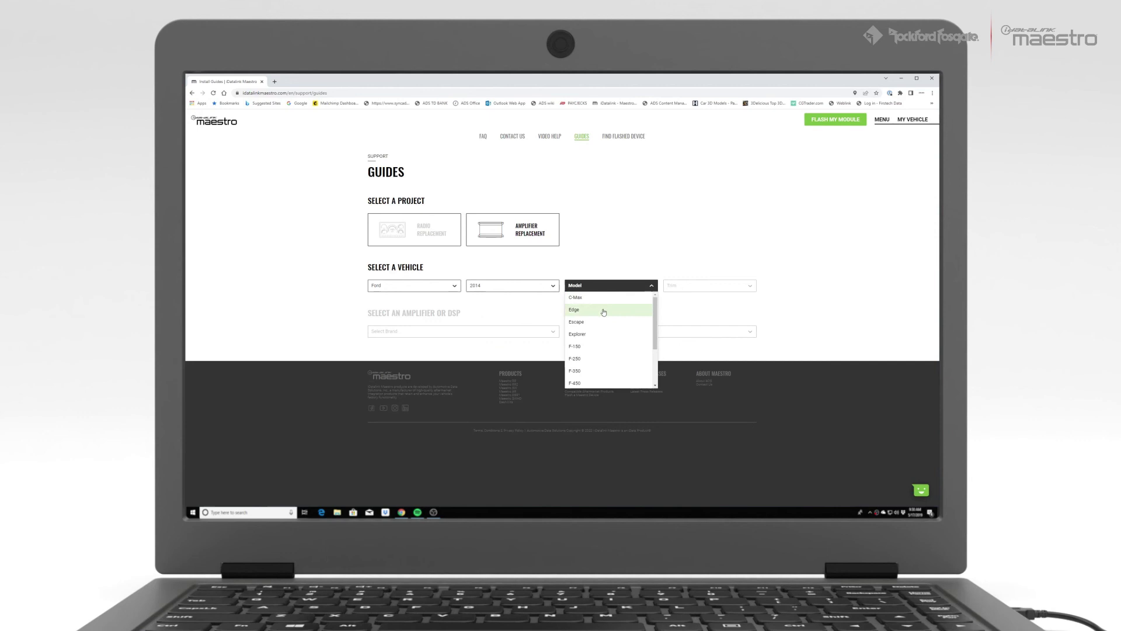
pyautogui.click(604, 310)
pyautogui.click(681, 292)
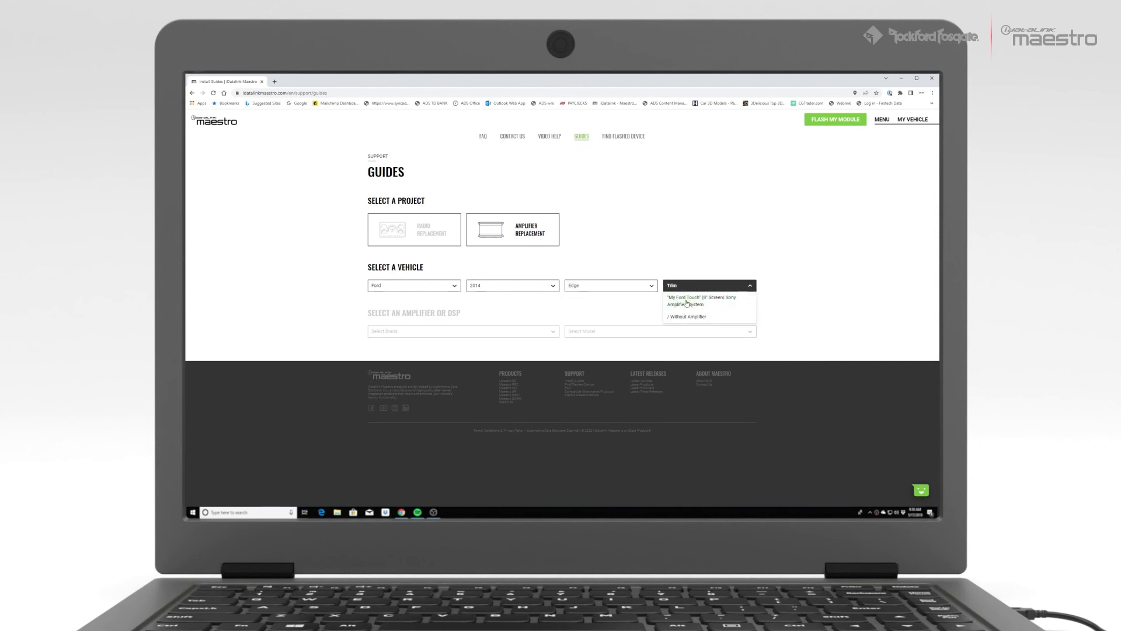
pyautogui.click(672, 299)
# Step: Select Rockford Fosgate DSR1 as the amplifier to list its install guide
pyautogui.click(543, 330)
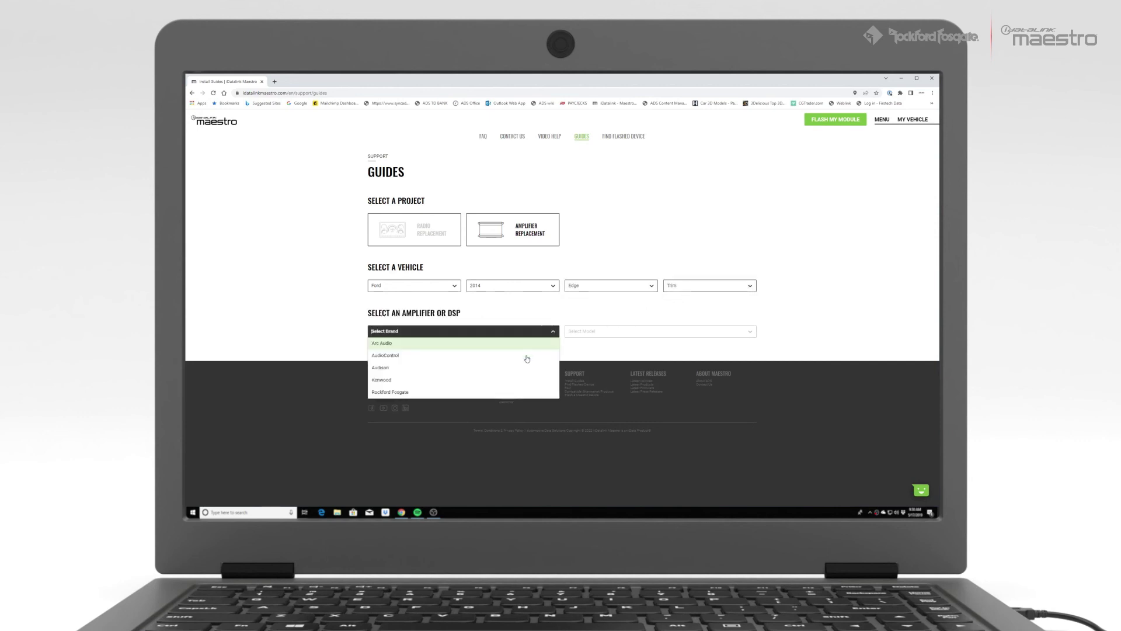
pyautogui.click(514, 393)
pyautogui.click(642, 331)
pyautogui.click(638, 345)
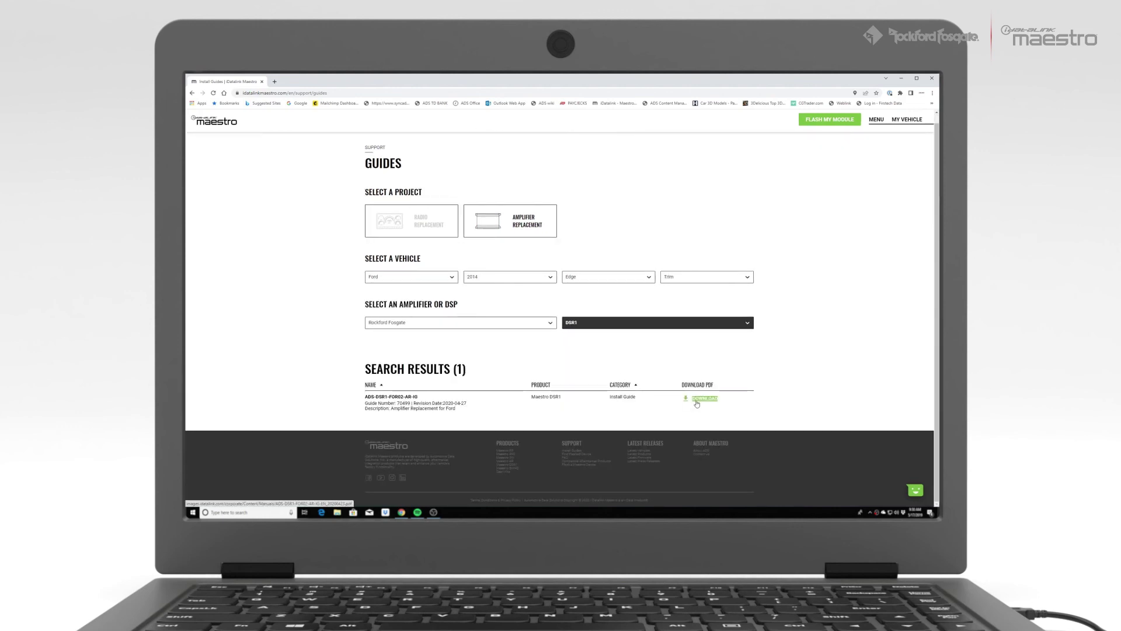
# Step: Open the DSR1 Ford install guide PDF from the search result's DOWNLOAD link
pyautogui.click(697, 403)
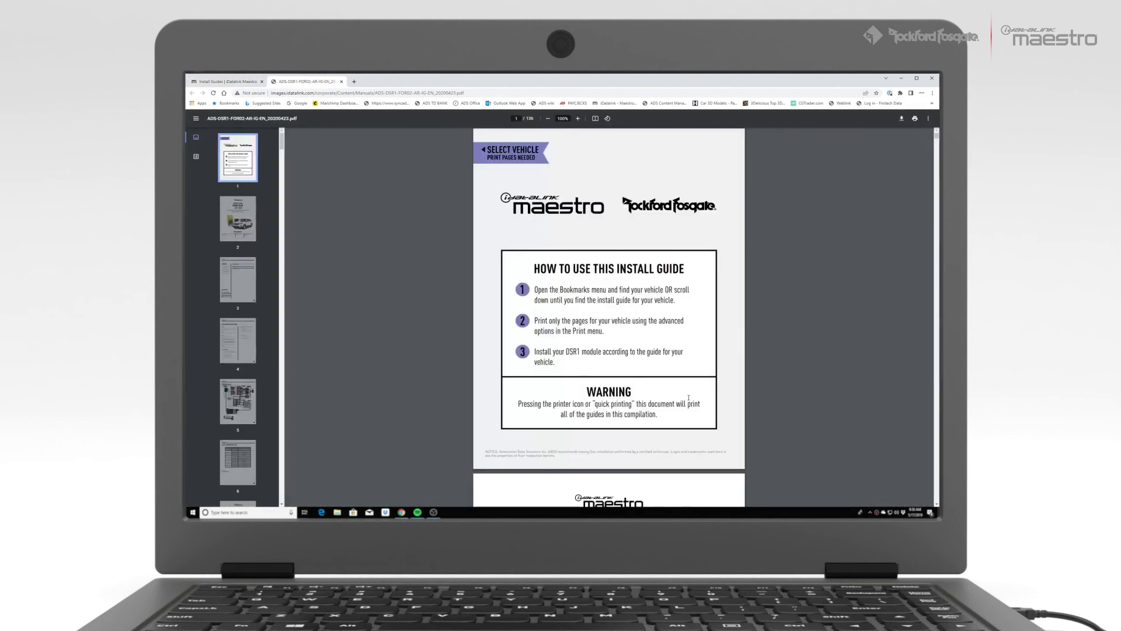